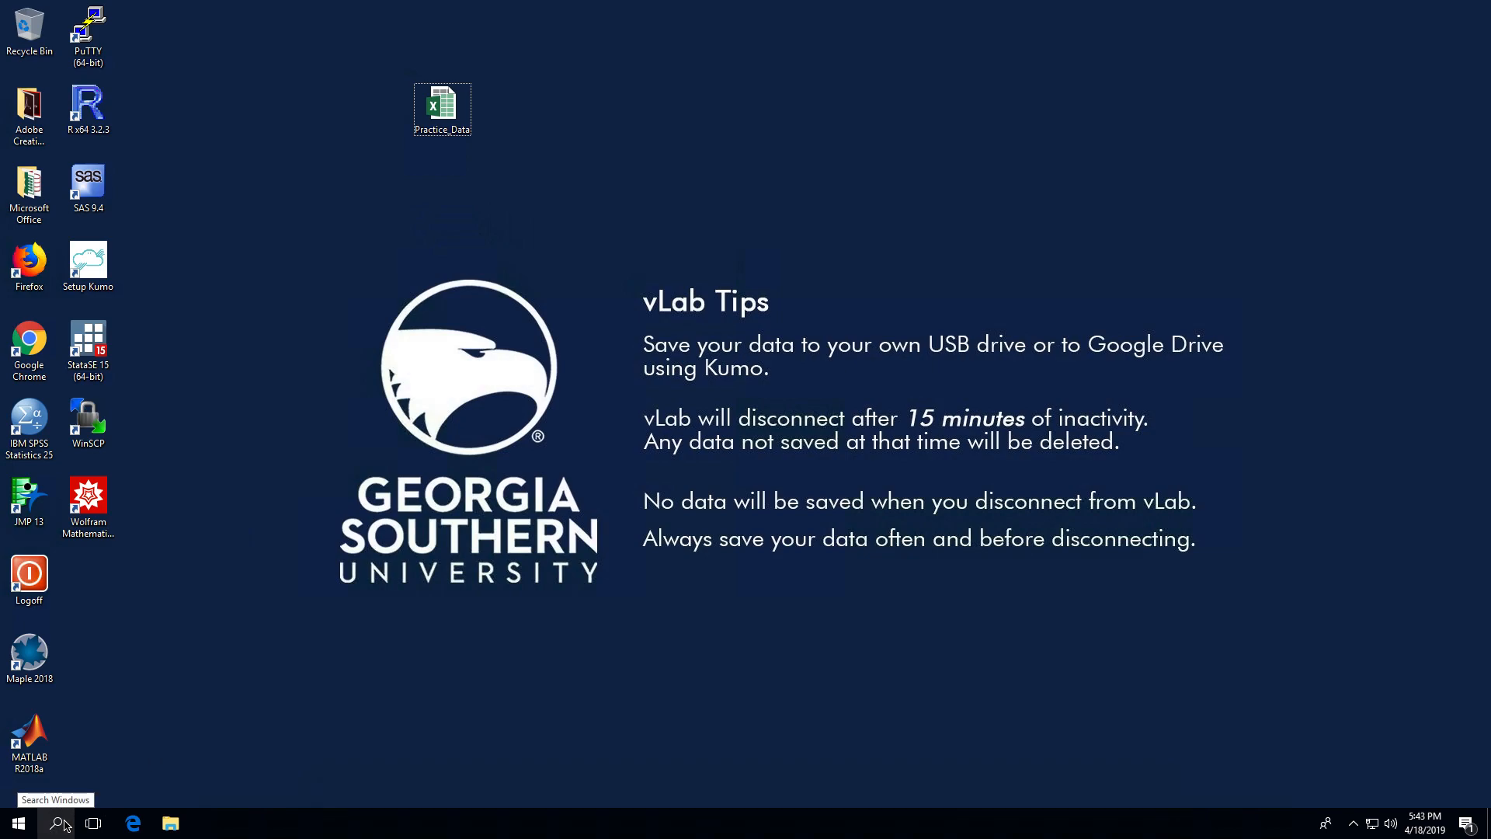
- Launch IBM SPSS Statistics 25, dismiss its welcome dialog and move the empty data editor clear of the desktop file
left_click(65, 824)
type("sPSS")
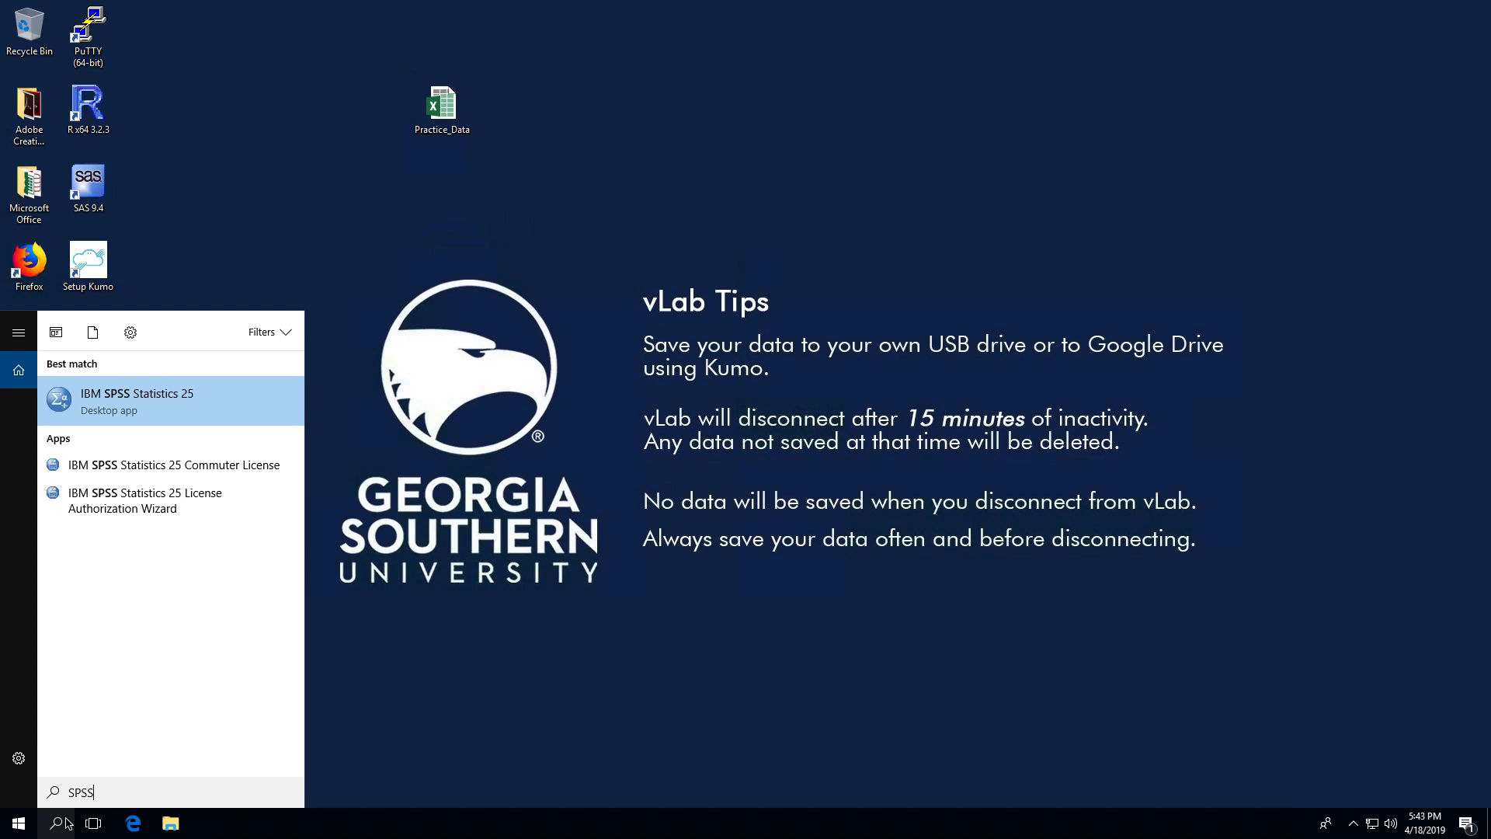
left_click(174, 399)
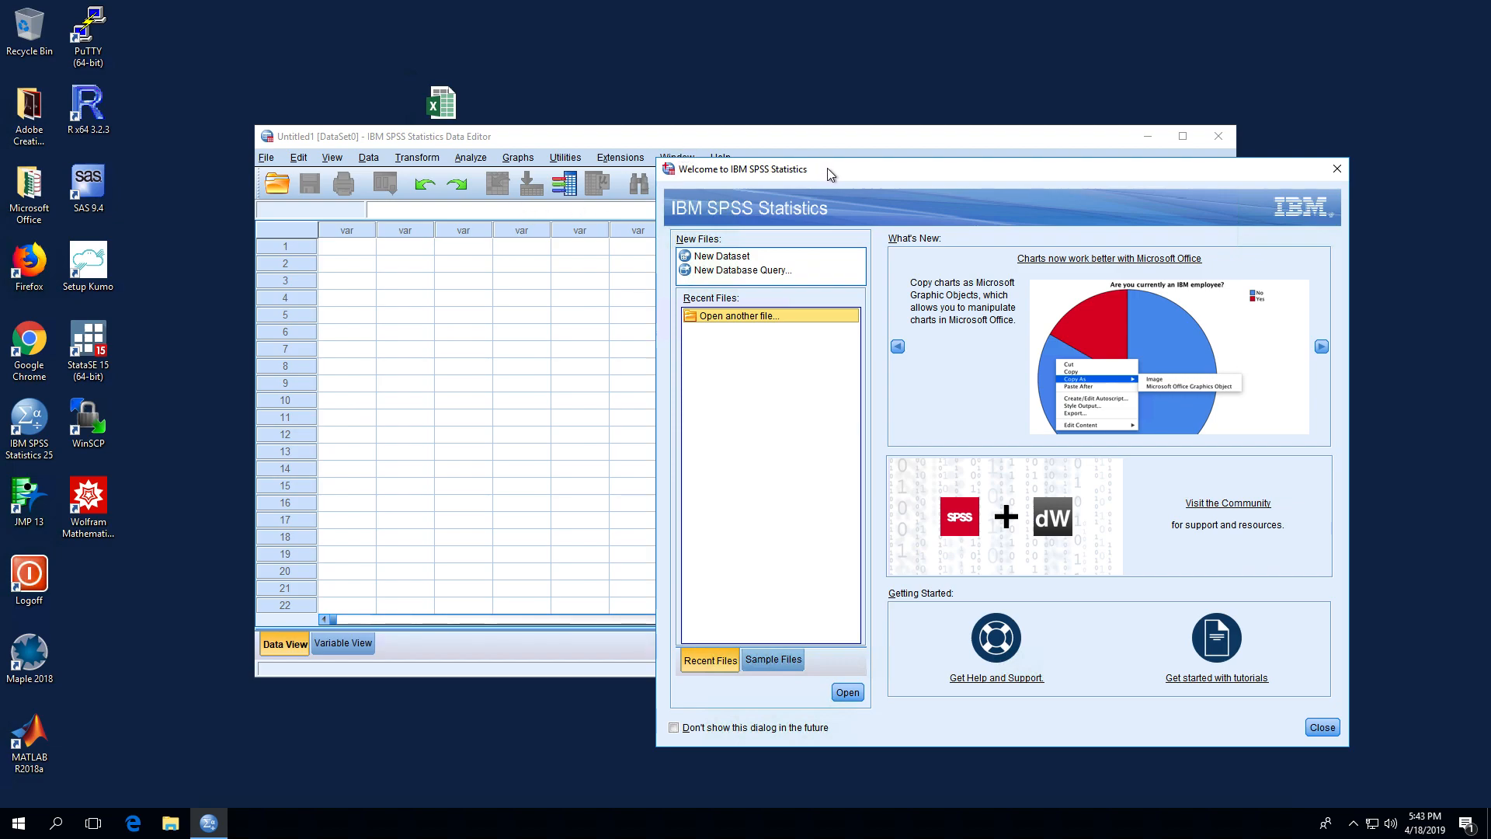
left_click_drag(834, 166, 897, 175)
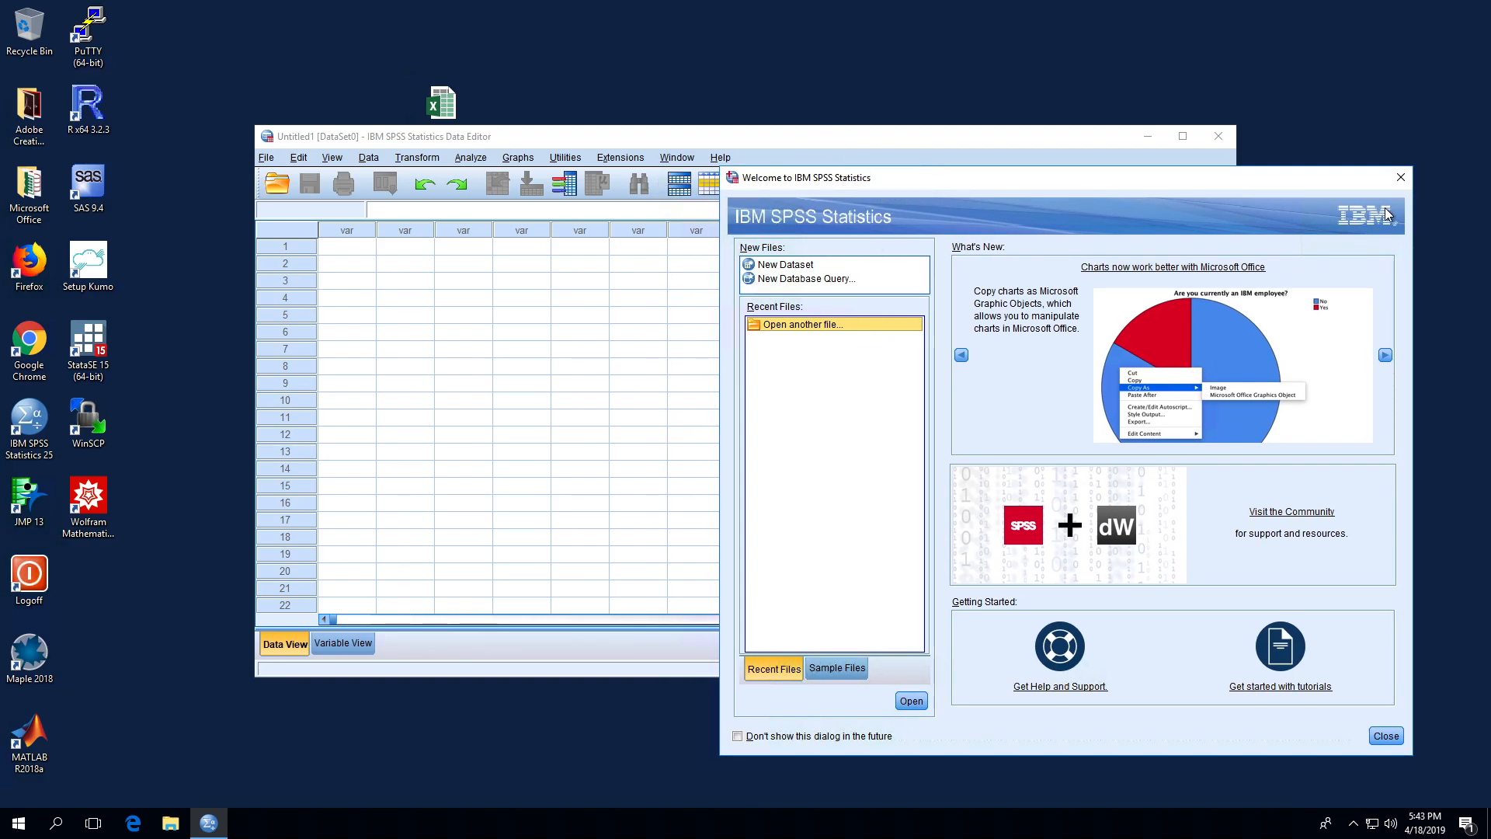
left_click(1386, 736)
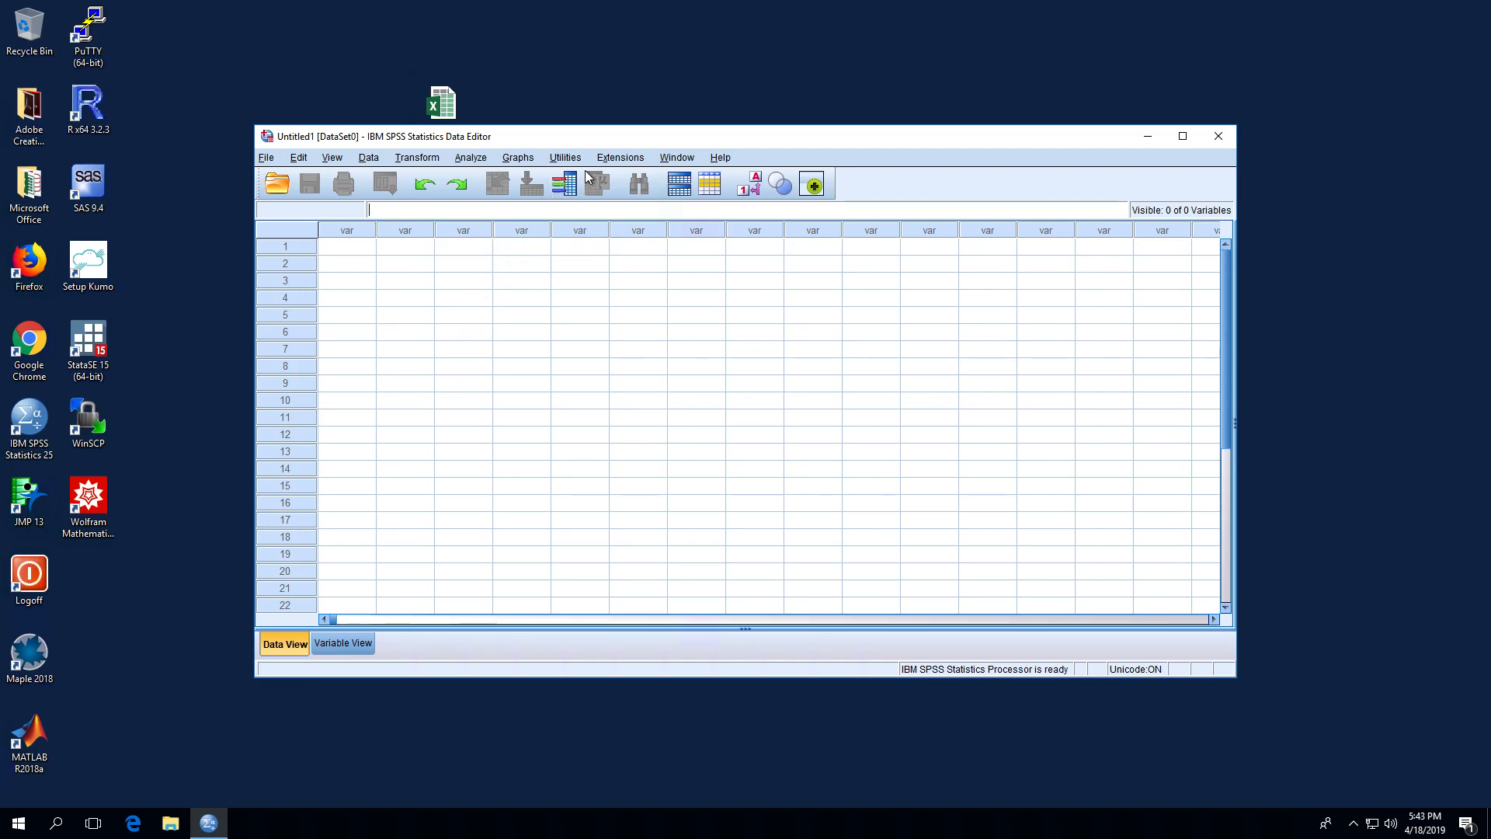
left_click_drag(572, 136, 594, 172)
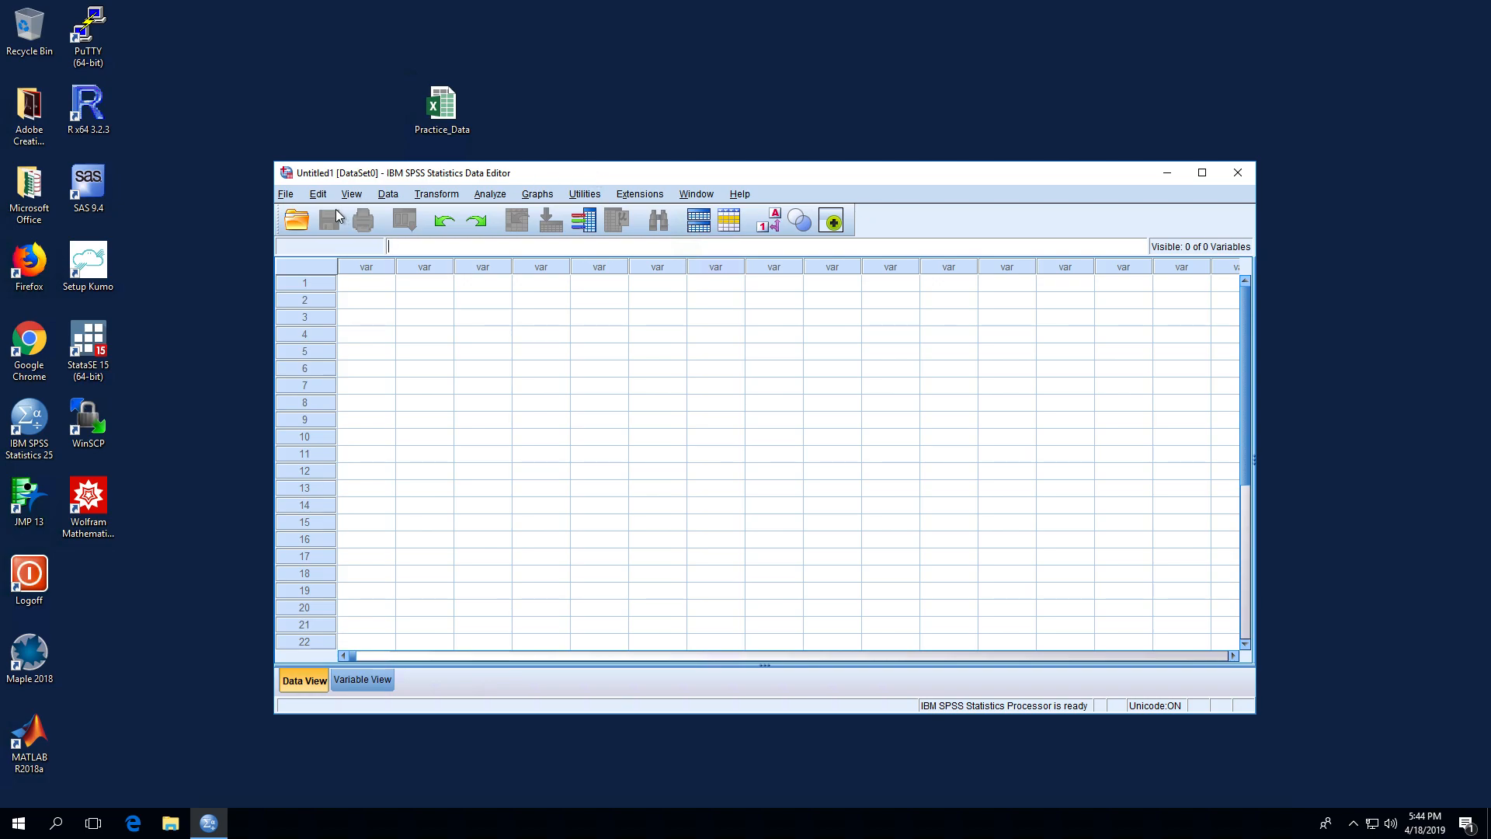
- Import the Excel file Practice_Data.xlsx from the Desktop, reading Sheet1 with variable names from the first row
left_click(286, 195)
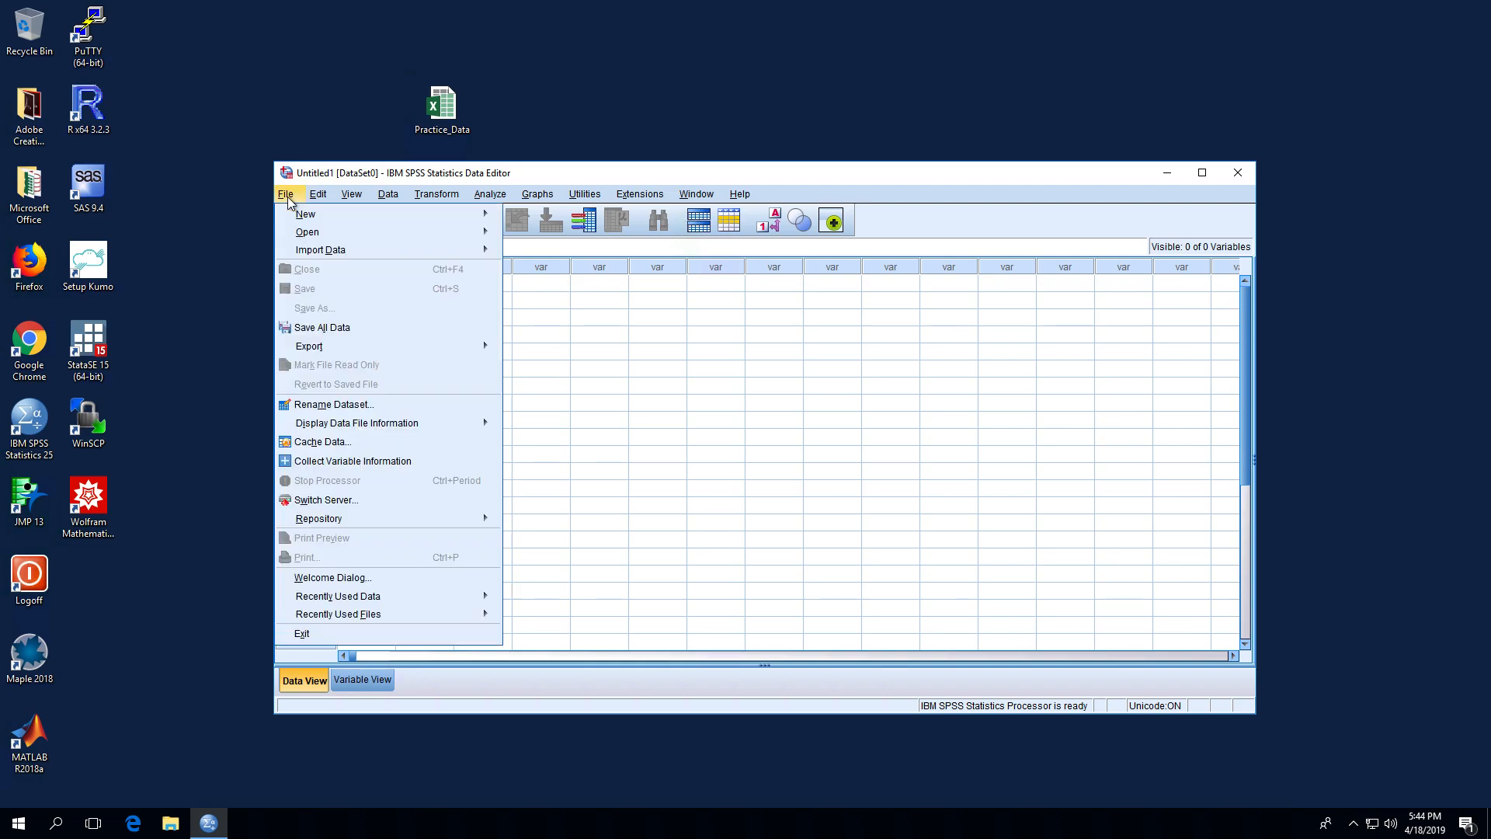
mouse_move(322, 251)
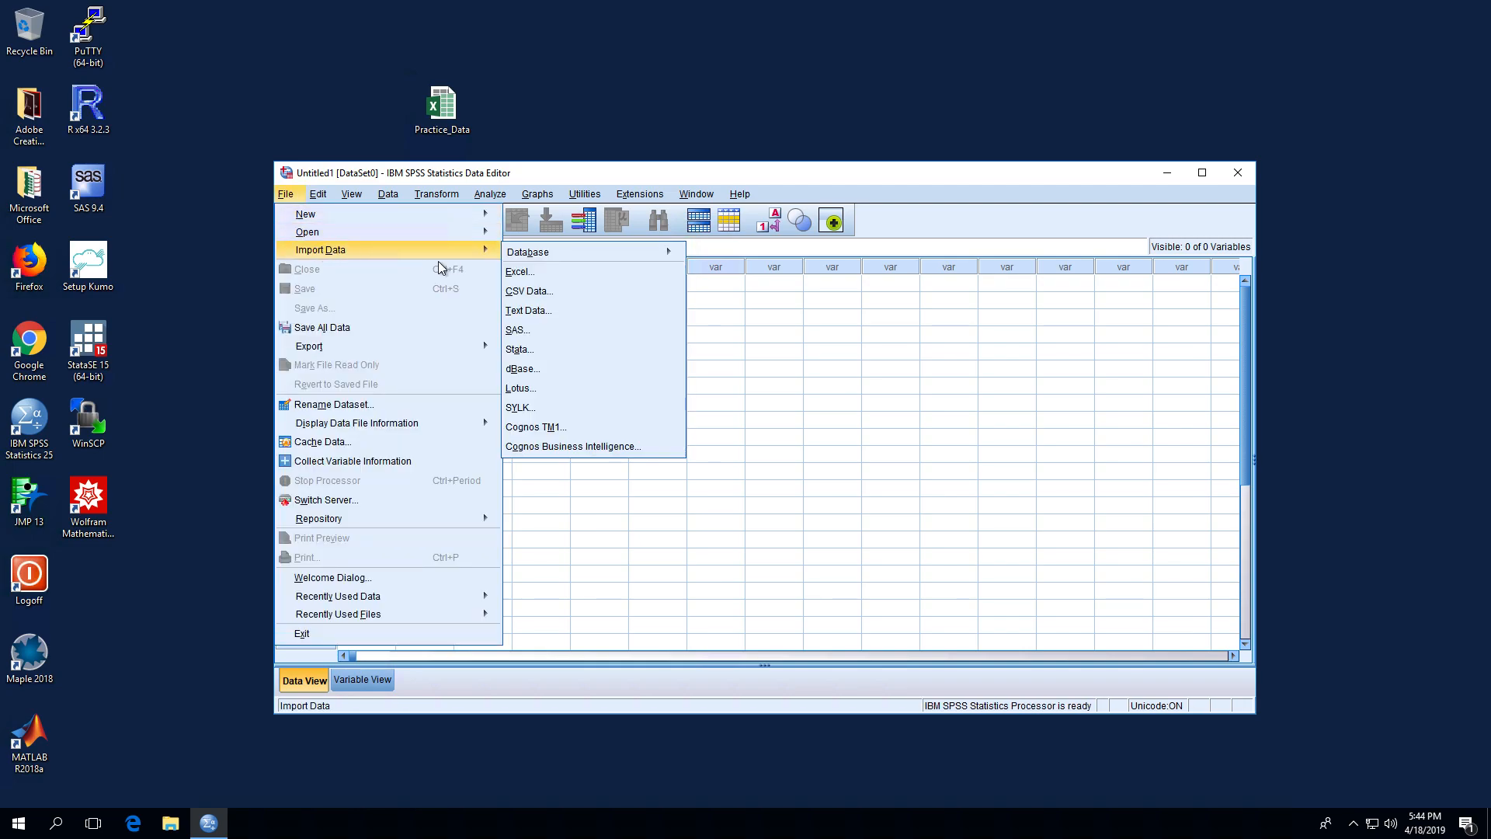
left_click(536, 280)
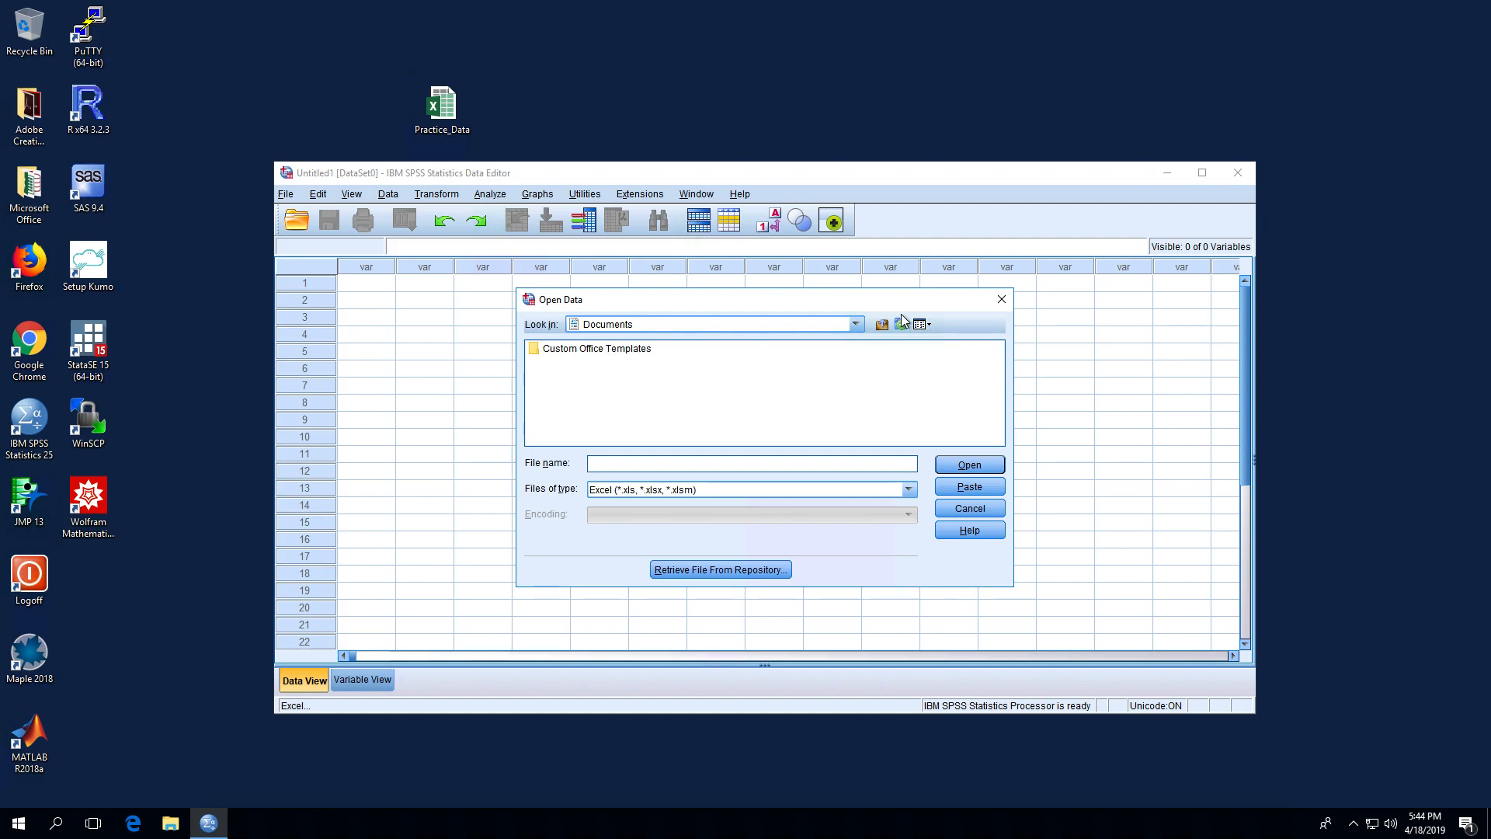
left_click(857, 324)
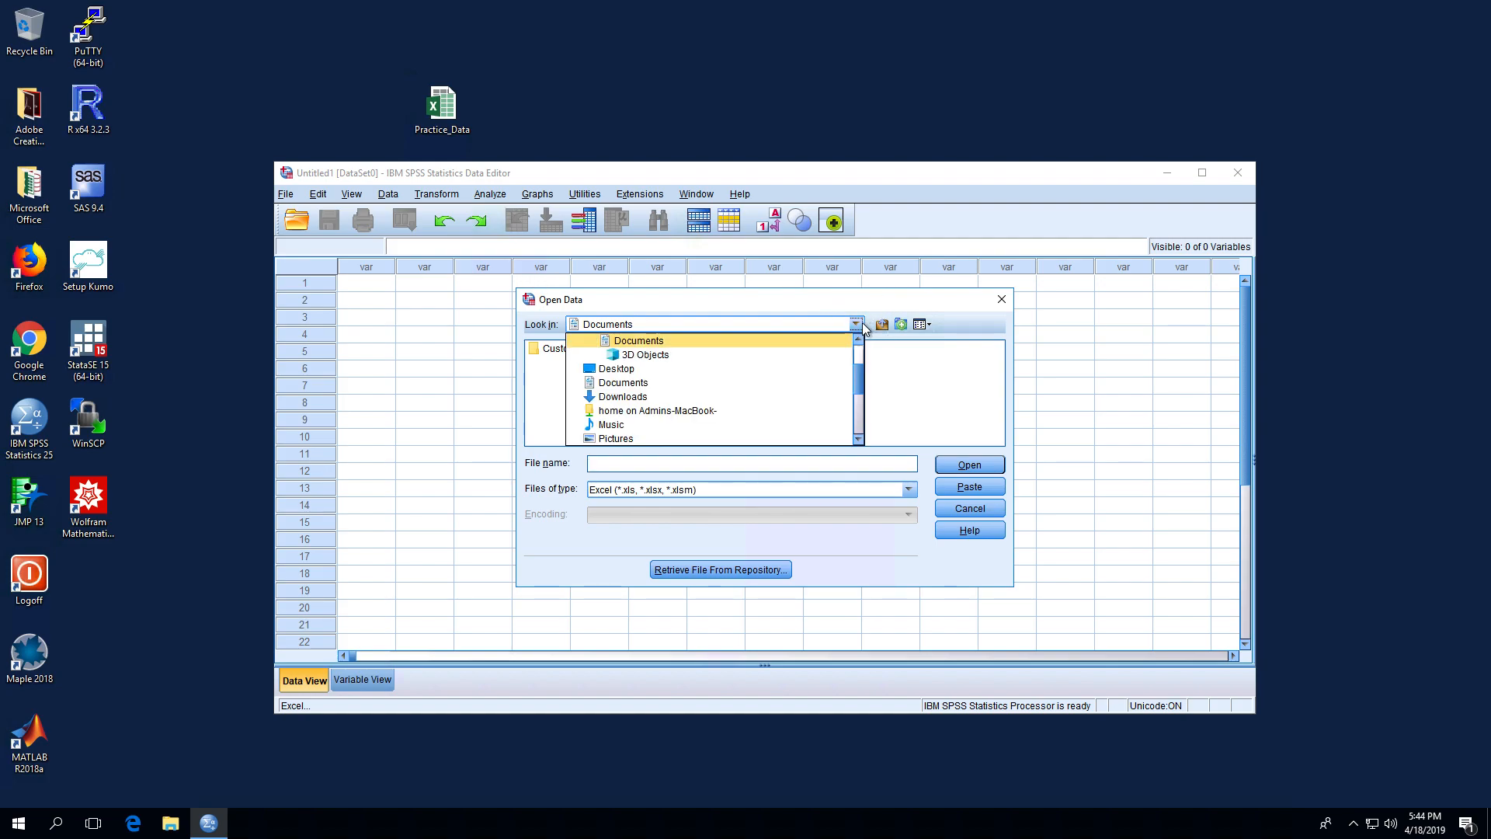
left_click(609, 368)
left_click(595, 353)
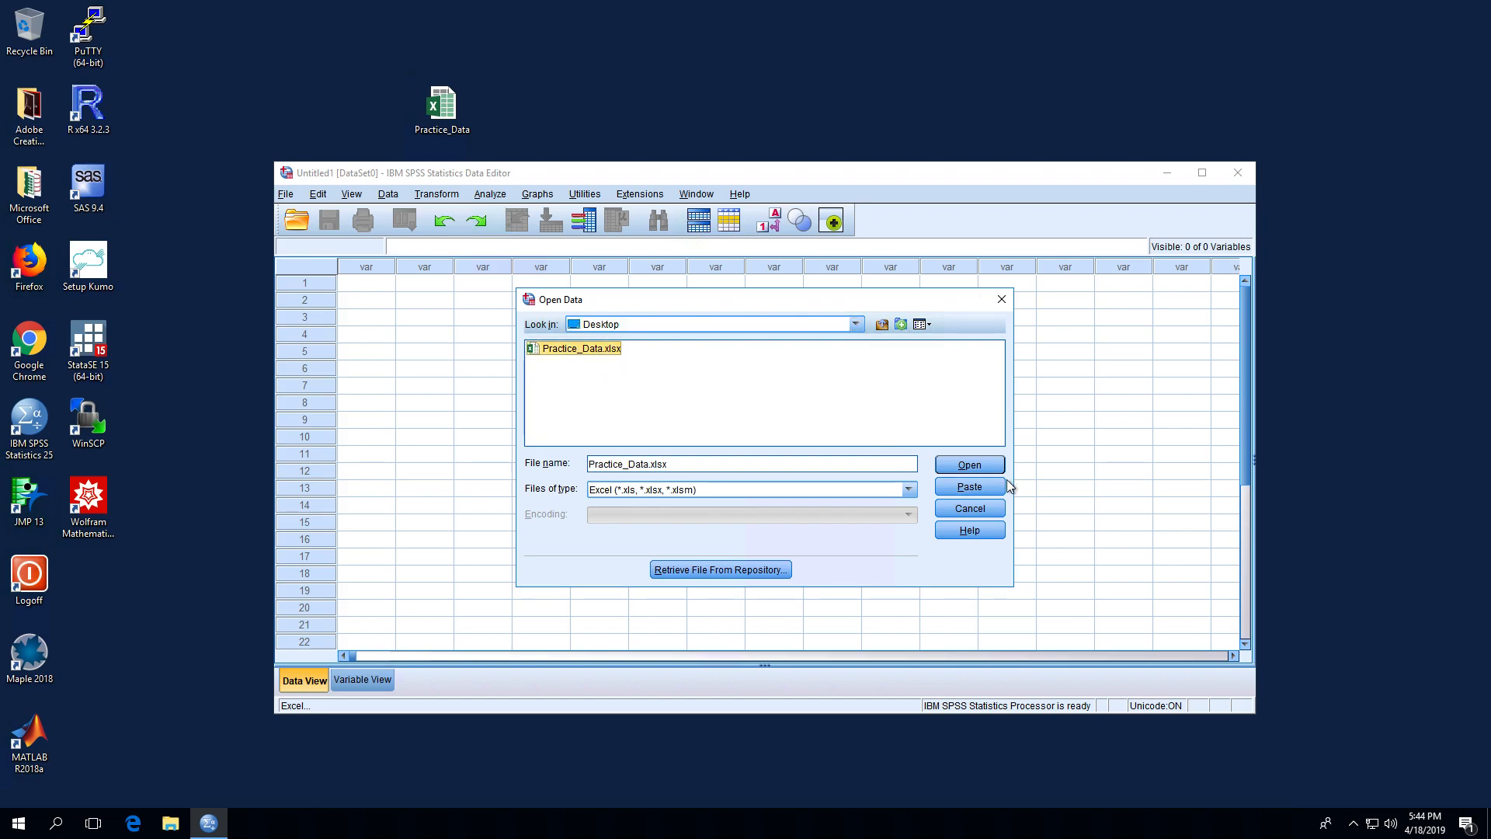
left_click(978, 468)
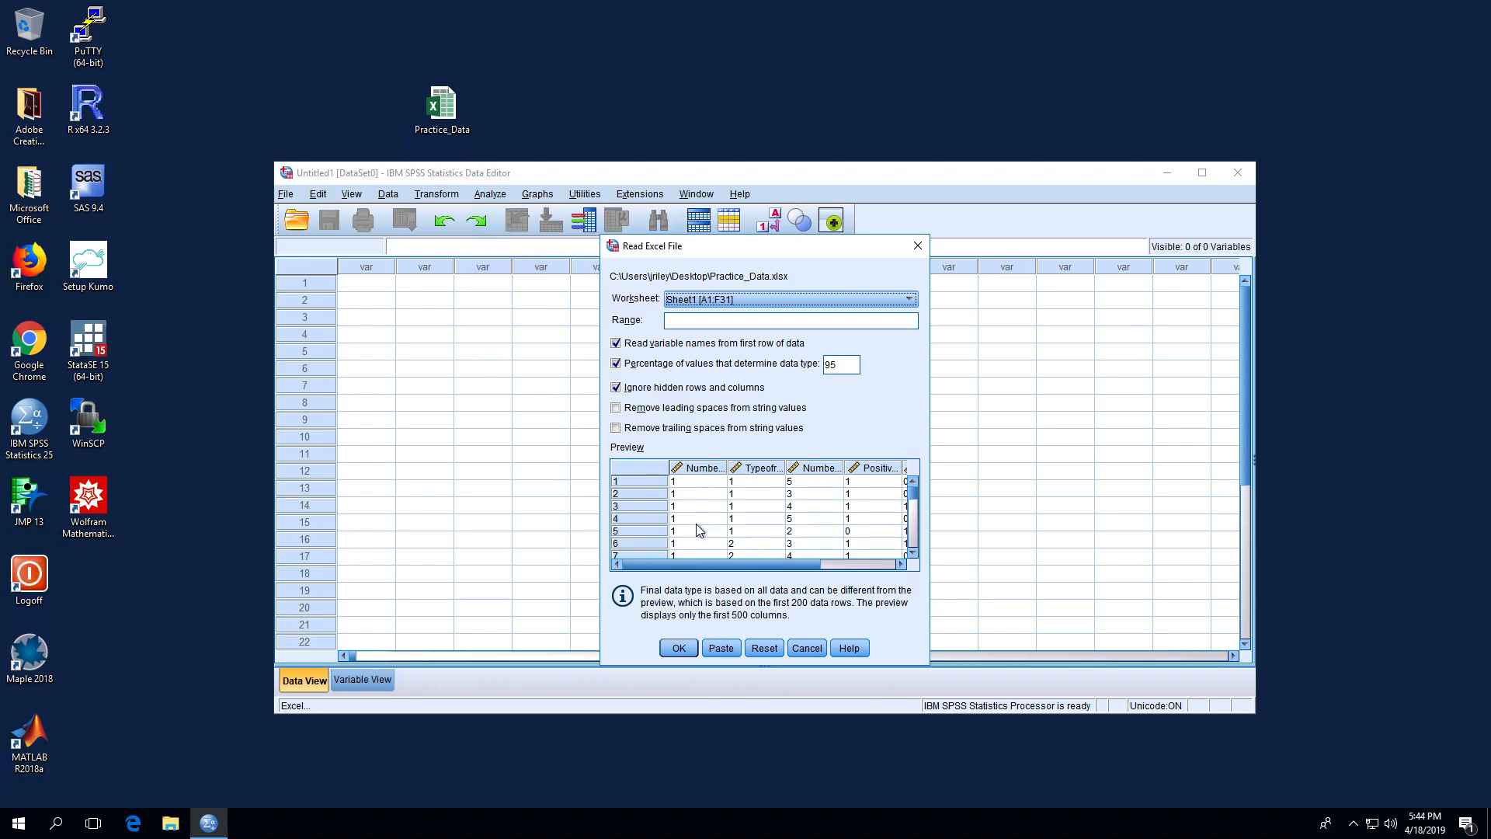
left_click(679, 647)
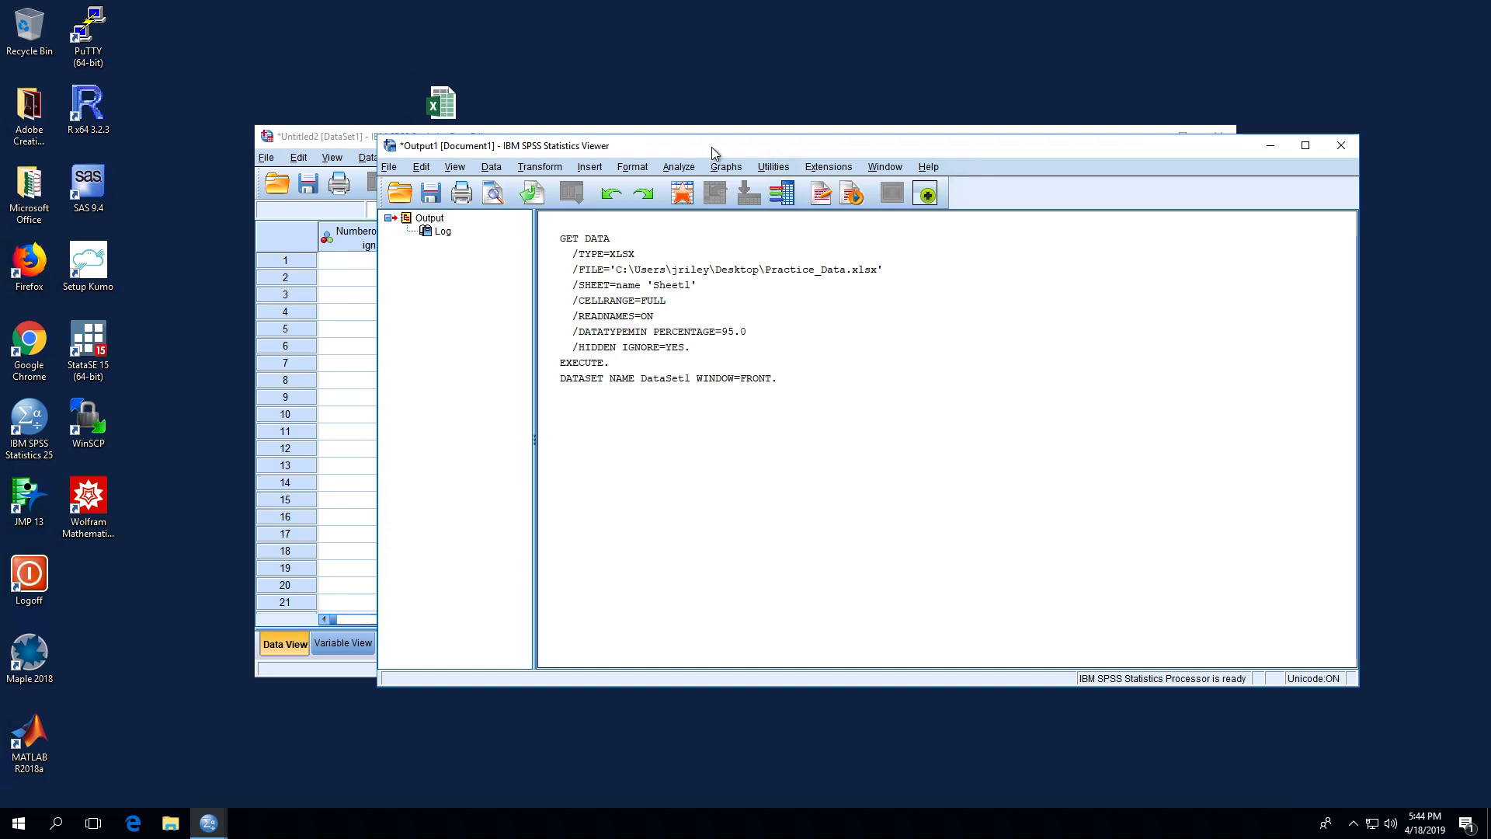
- Bring the imported dataset in front of the output window and display its variable definitions
left_click_drag(712, 147, 809, 246)
left_click(804, 140)
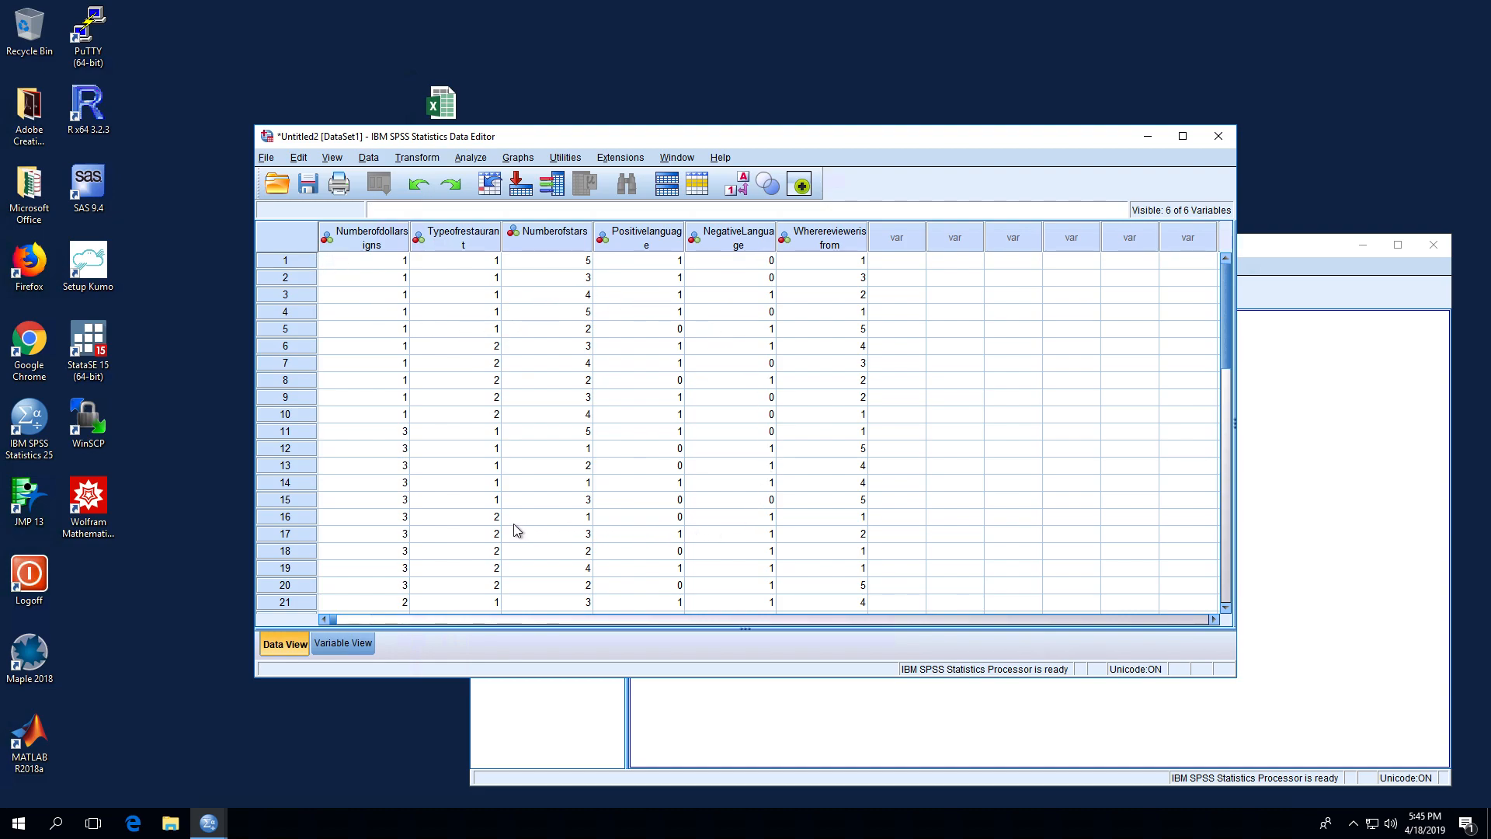
left_click(356, 647)
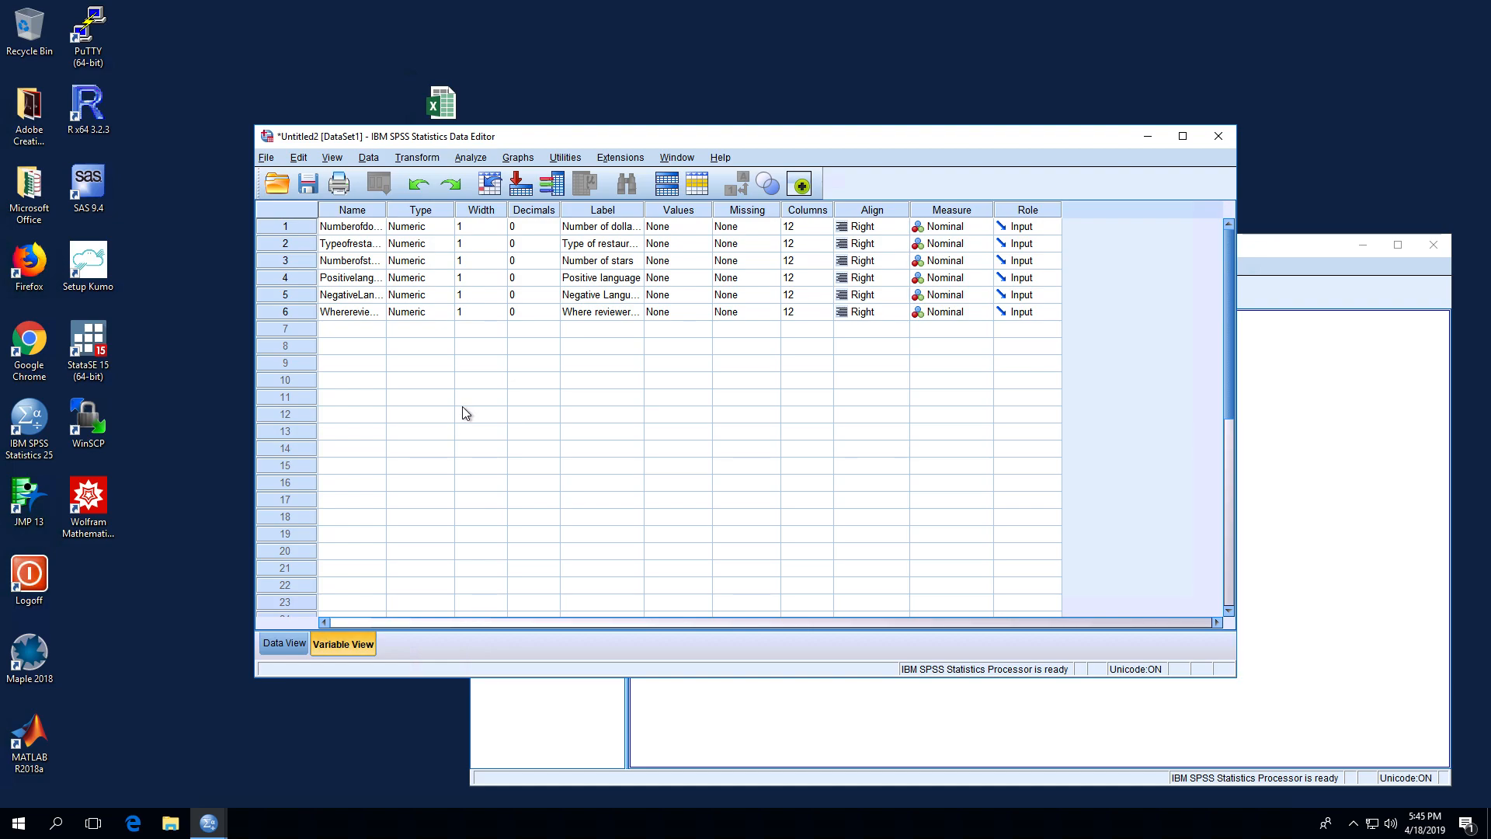
left_click(350, 315)
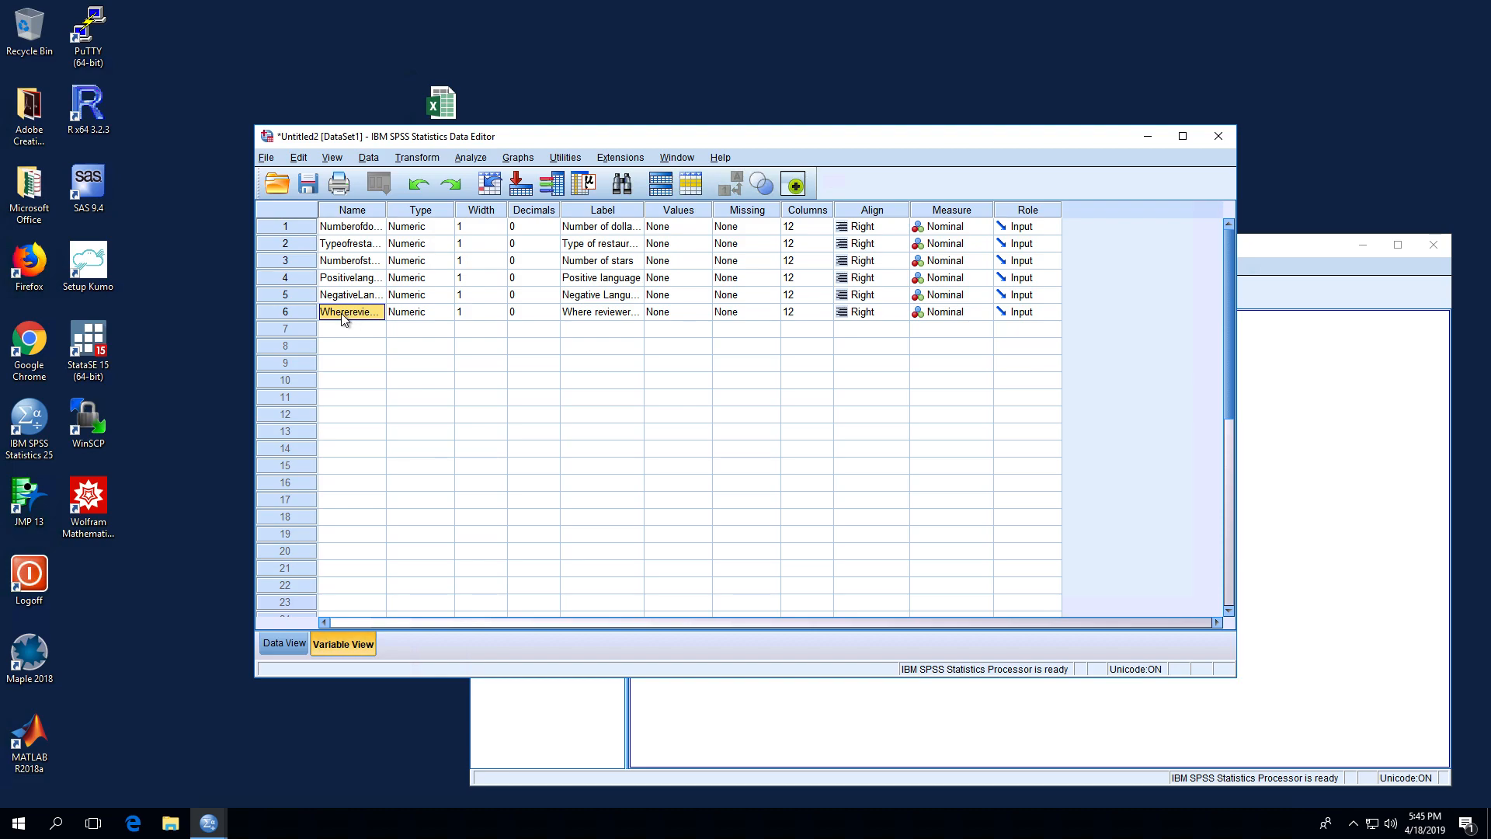
left_click(361, 265)
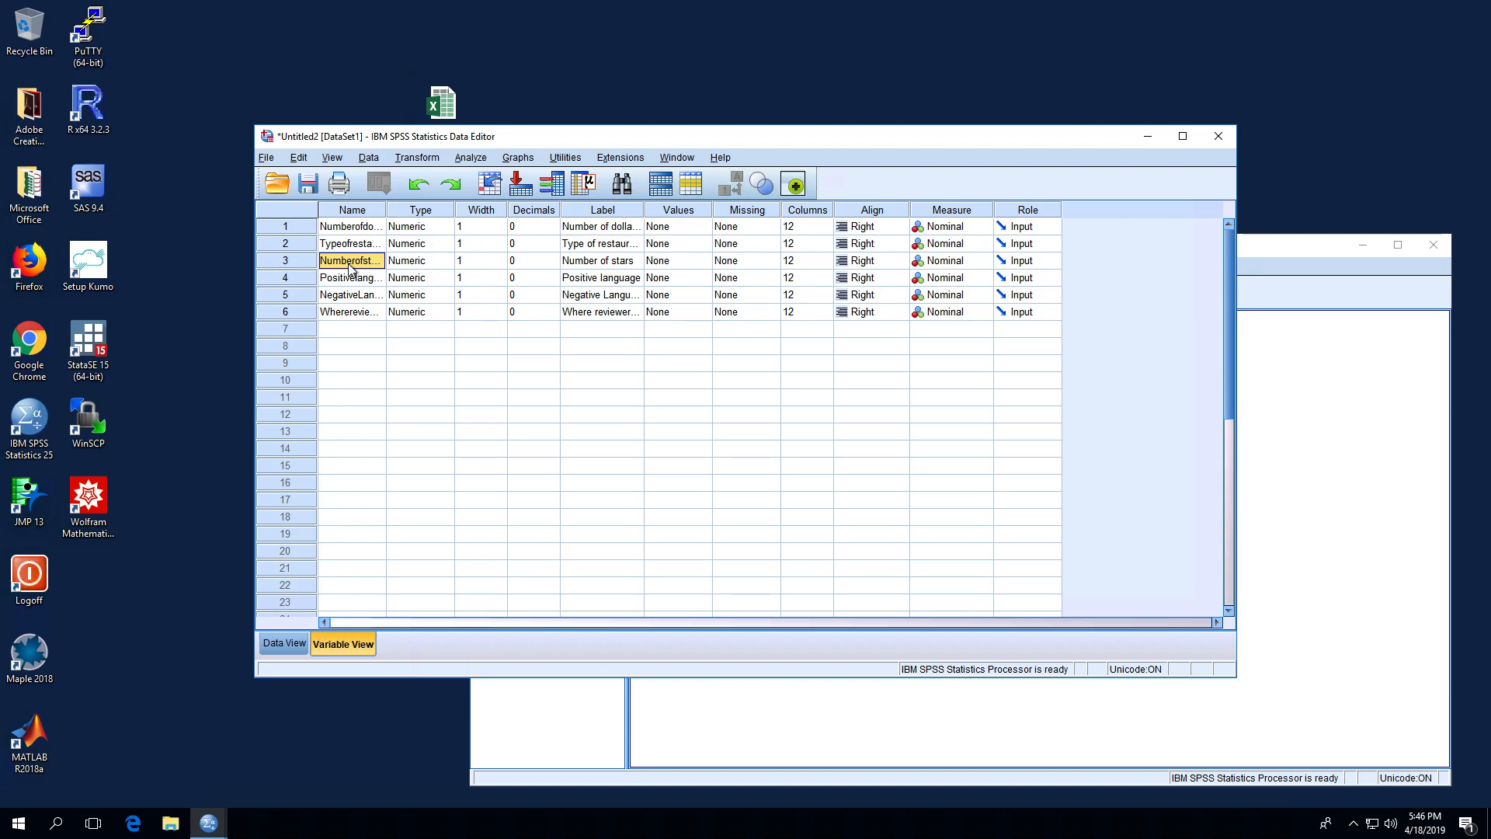
left_click(351, 313)
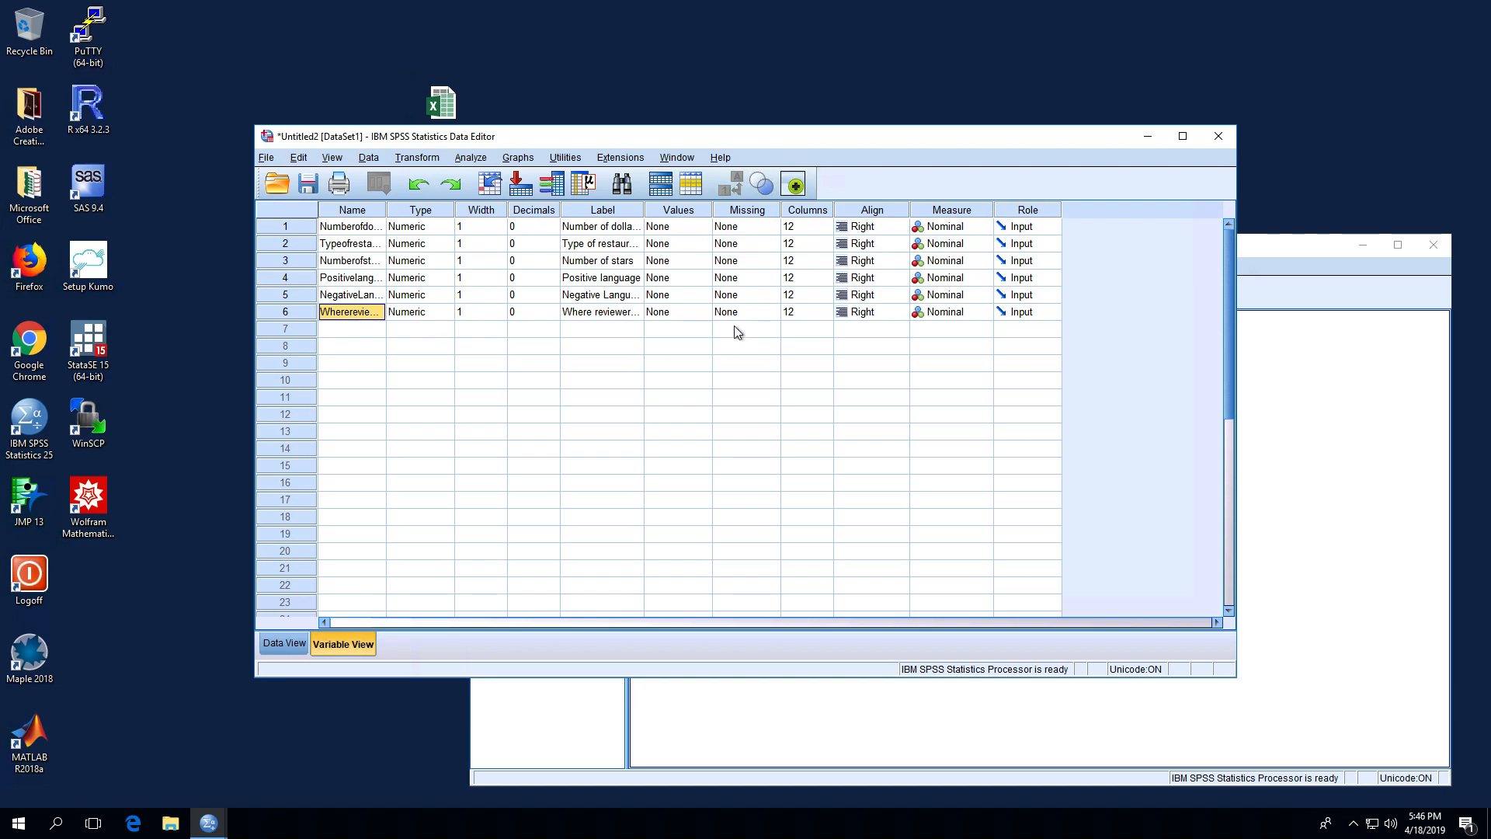
- Open the value labels of the "Where reviewer is from" variable and label value 1 as "Statesboro"
left_click(688, 314)
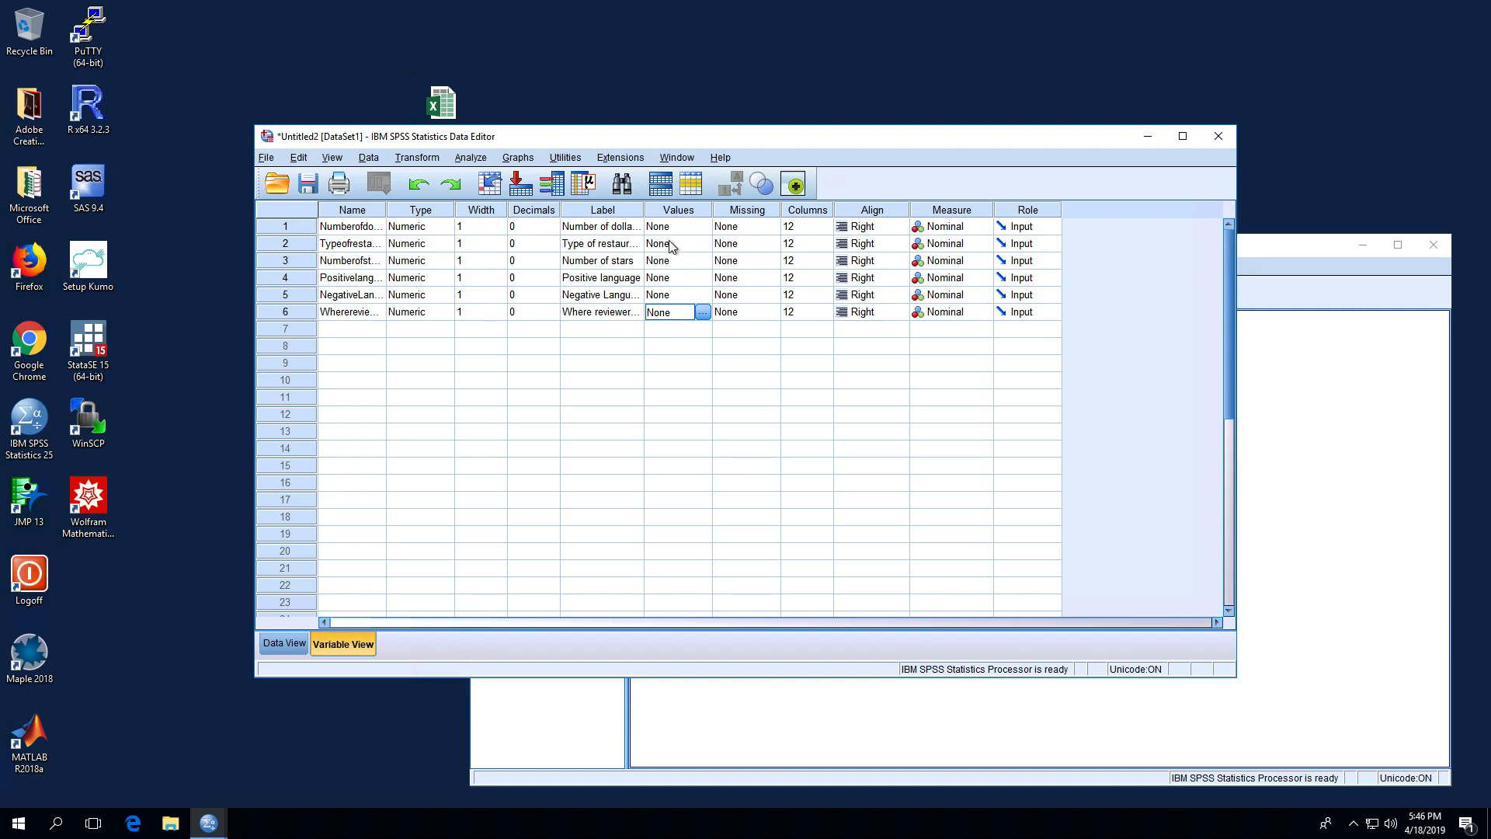
left_click(703, 313)
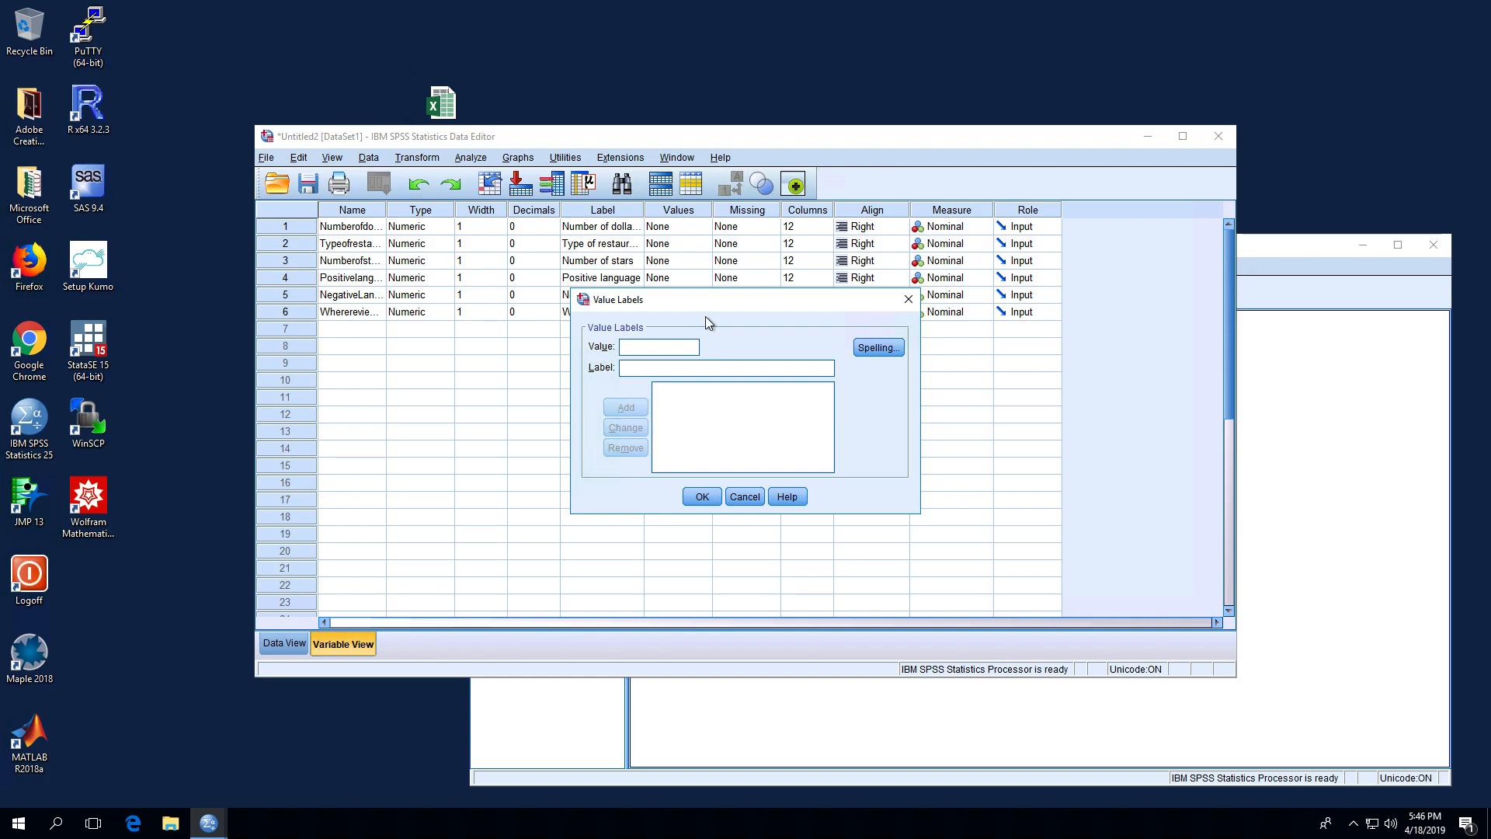
left_click(713, 368)
type("Statesboro")
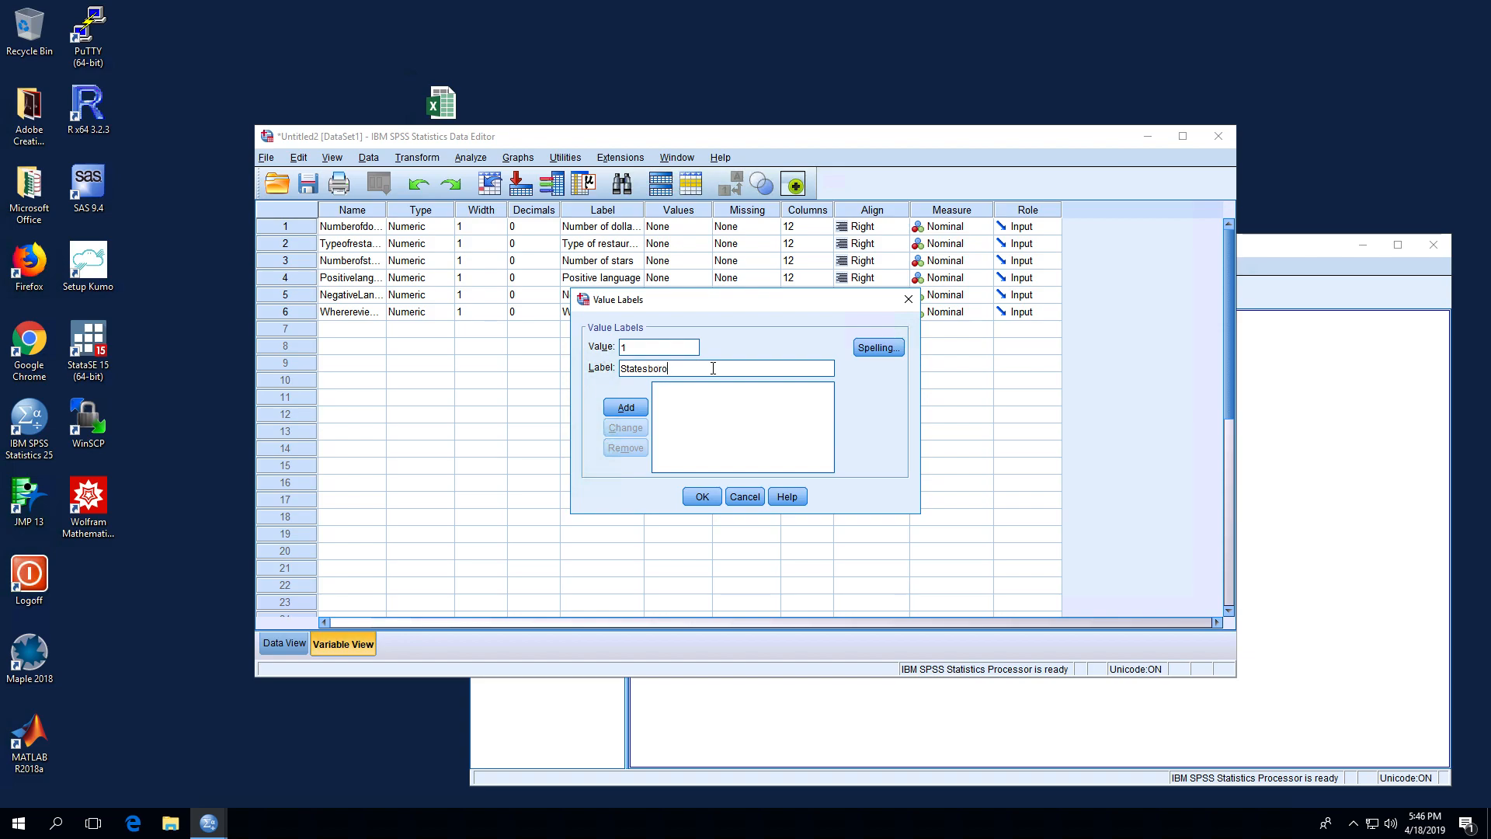
left_click(627, 407)
- Add the value labels 2 = "Surrounding Counties" and 3 = "Georgia" to the reviewer origin variable
left_click(662, 368)
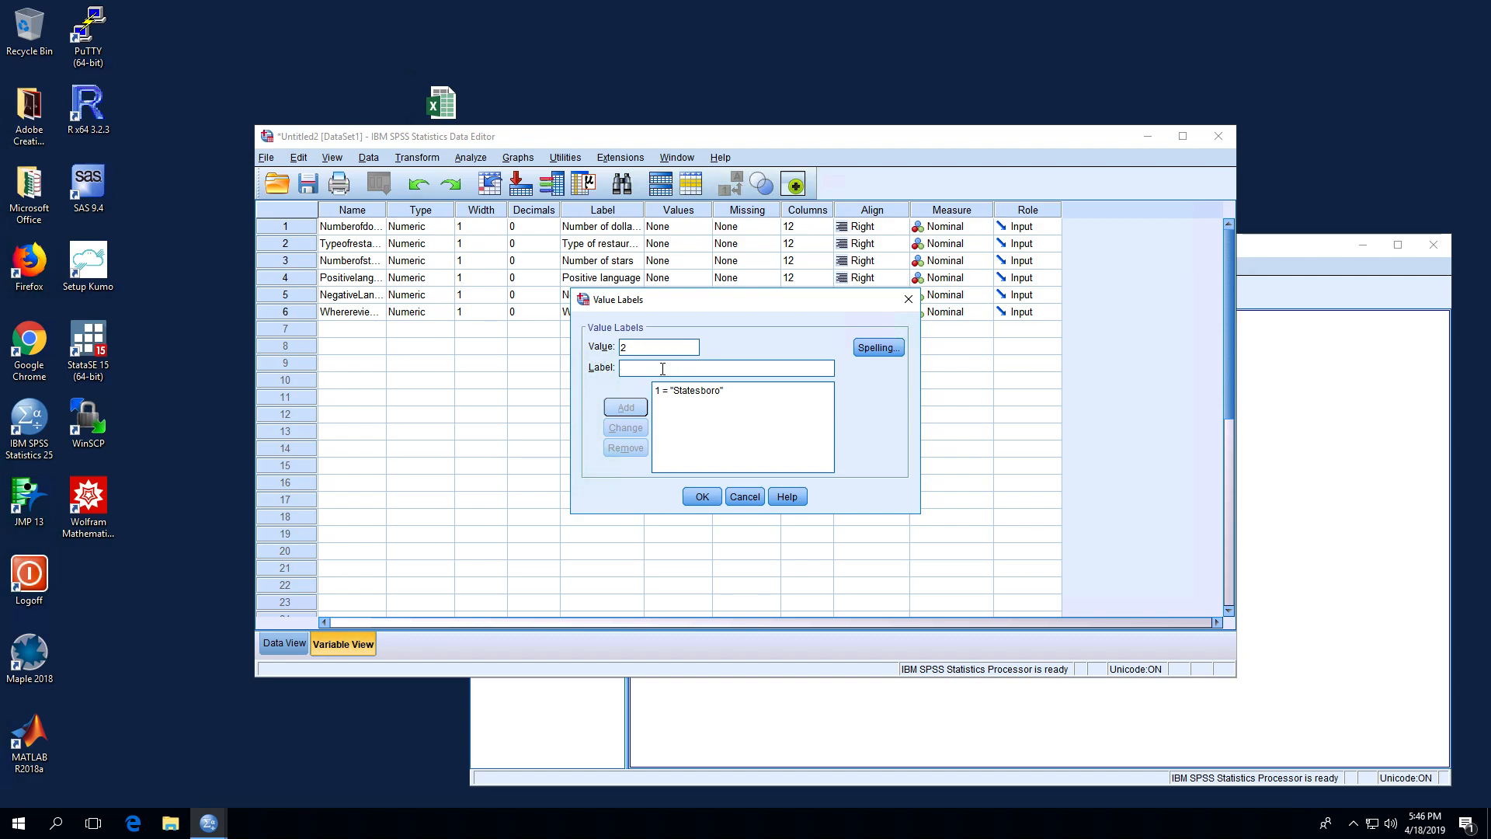
type("Surrounding Counties")
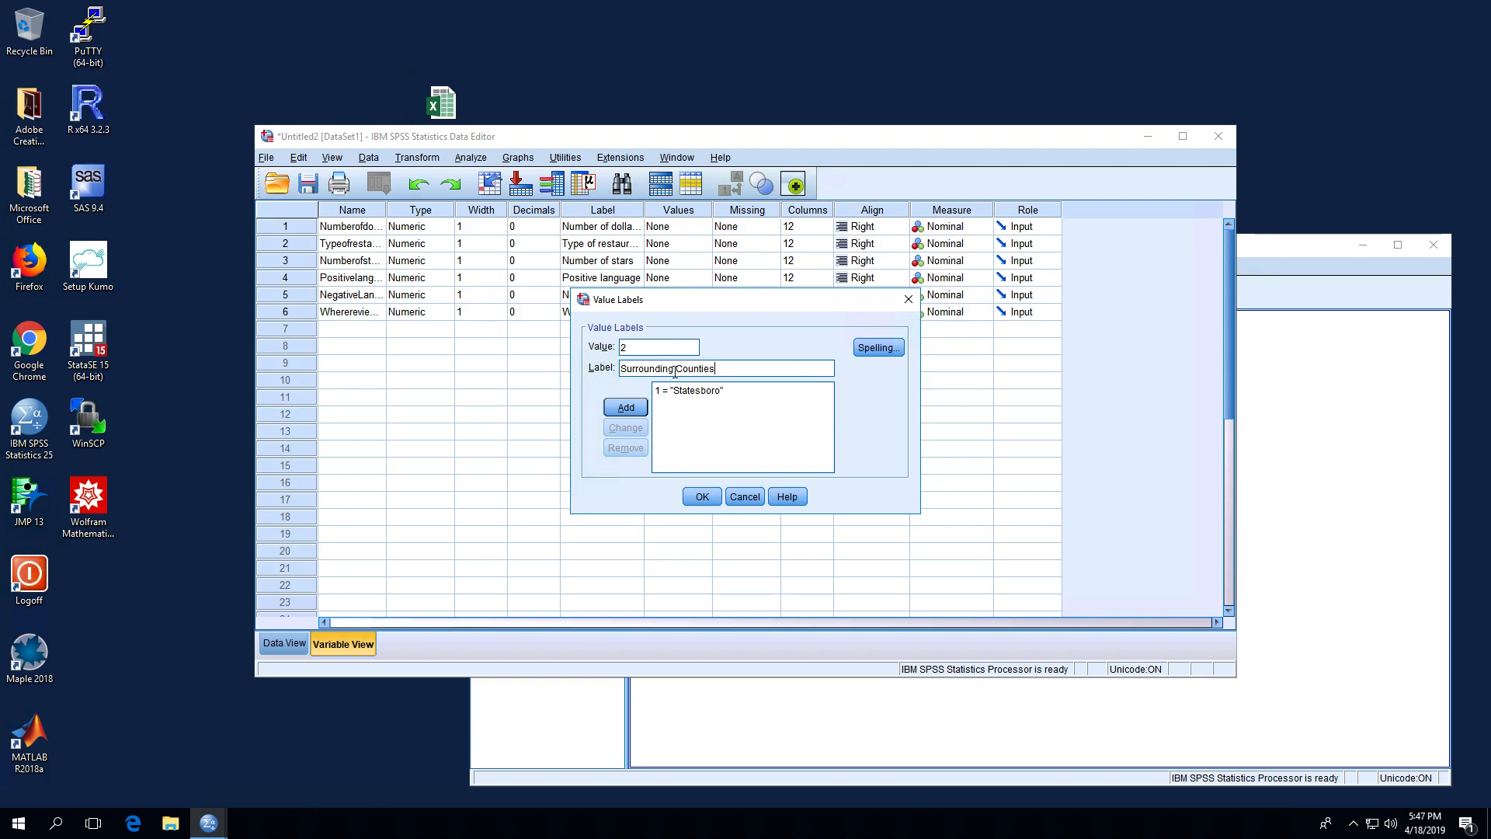
left_click(626, 407)
type("3")
left_click(638, 368)
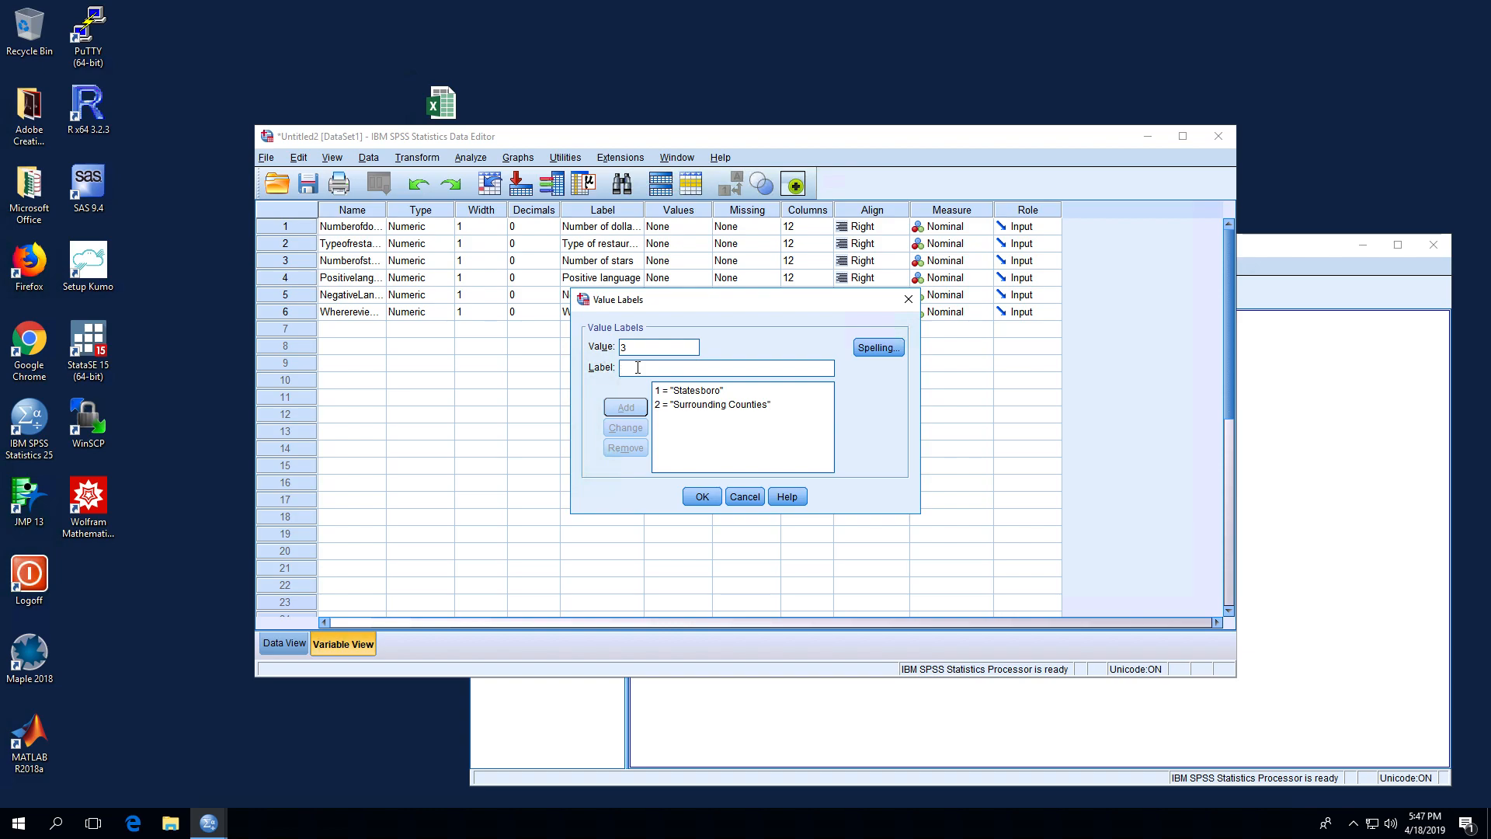
type("Georgia")
left_click(628, 409)
- Add the value labels 4 = "Southern State" and 5 = "Another non-Southern State" to the reviewer origin variable
type("4")
left_click(657, 368)
type("Southern")
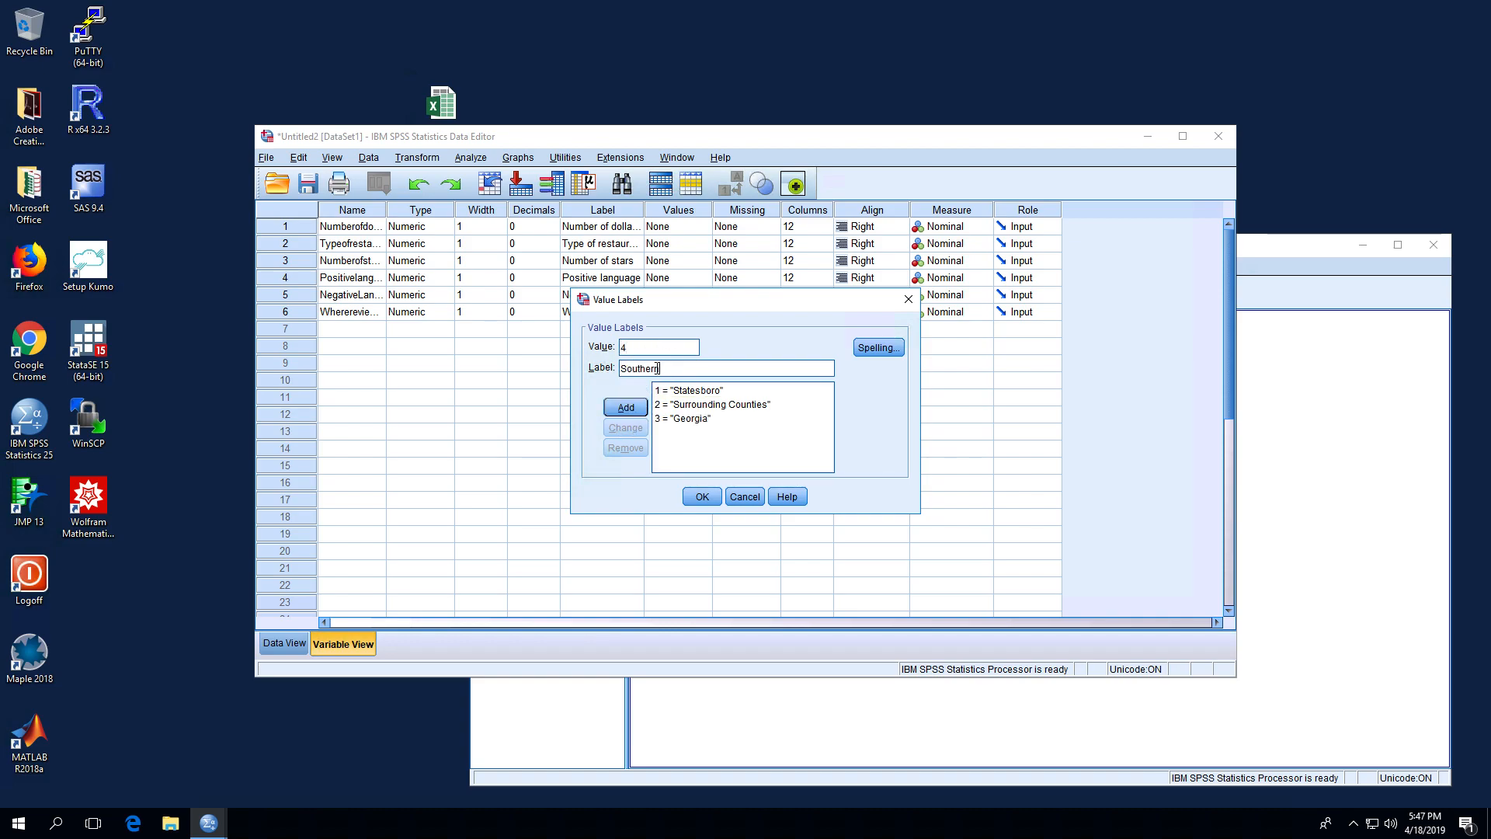
type(" State")
left_click(628, 408)
type("5")
left_click(640, 365)
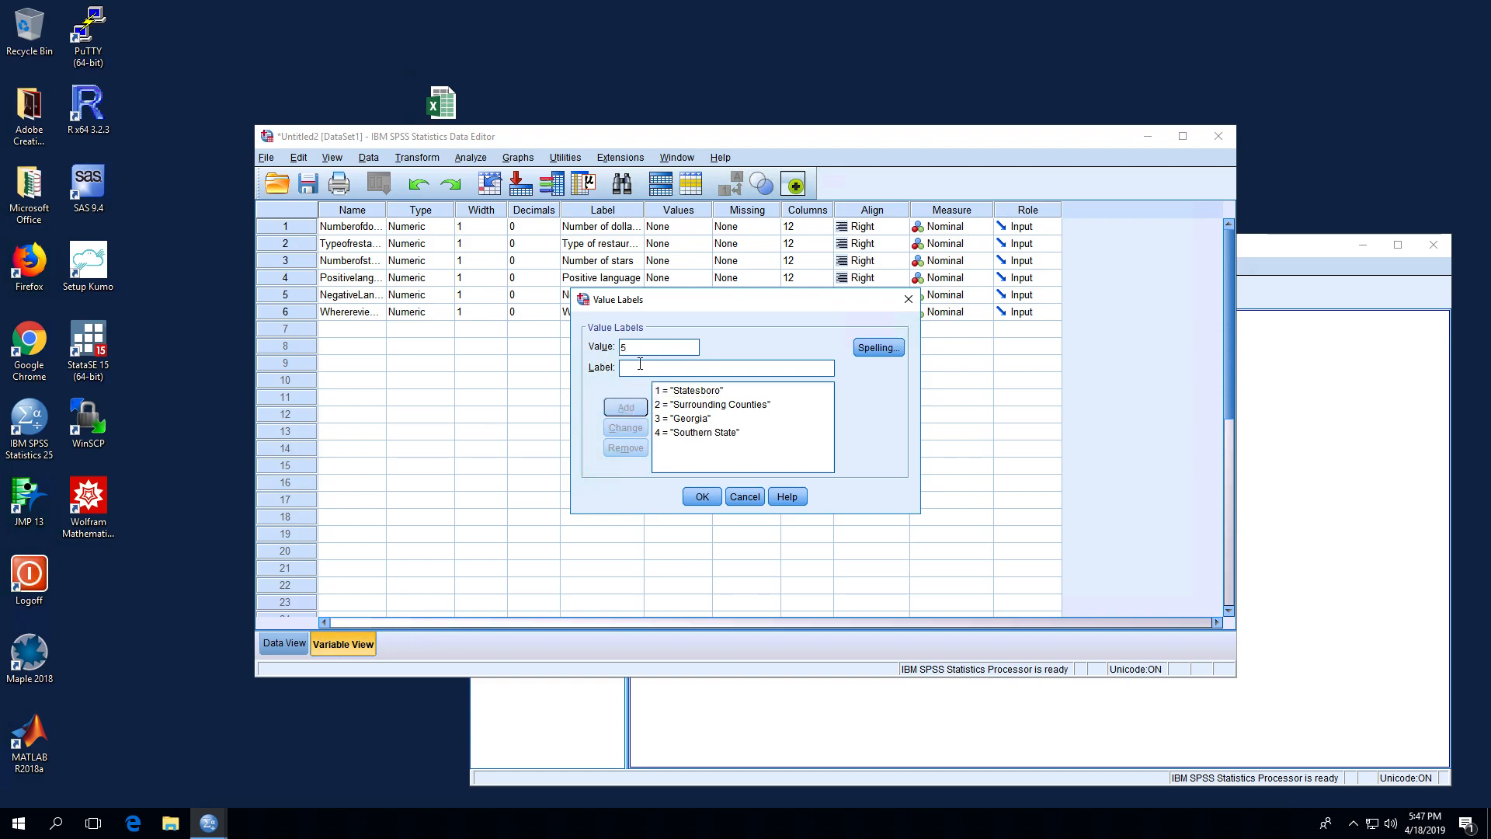
type("Another non-Southern State")
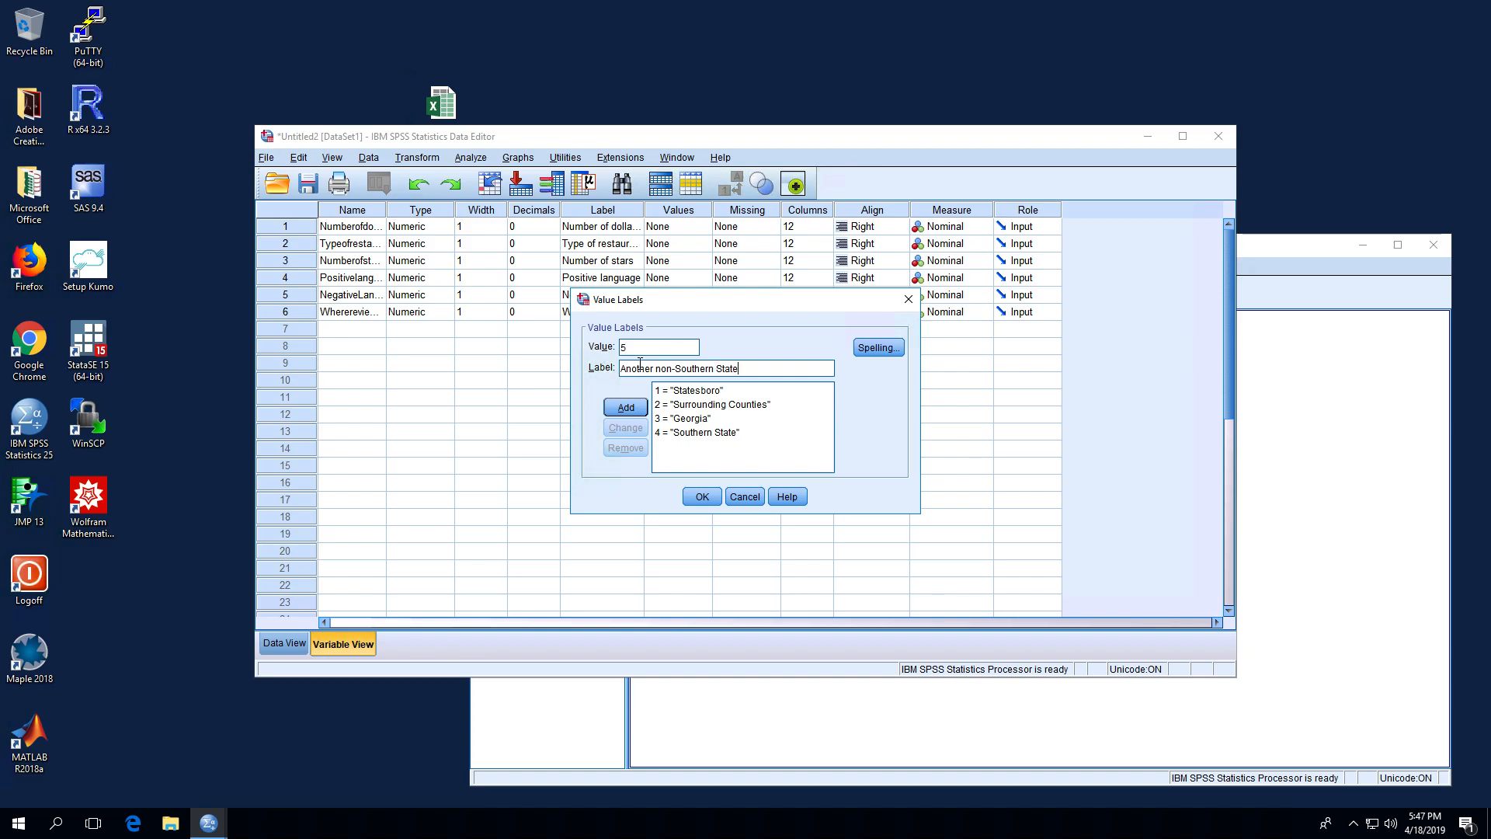
left_click(628, 407)
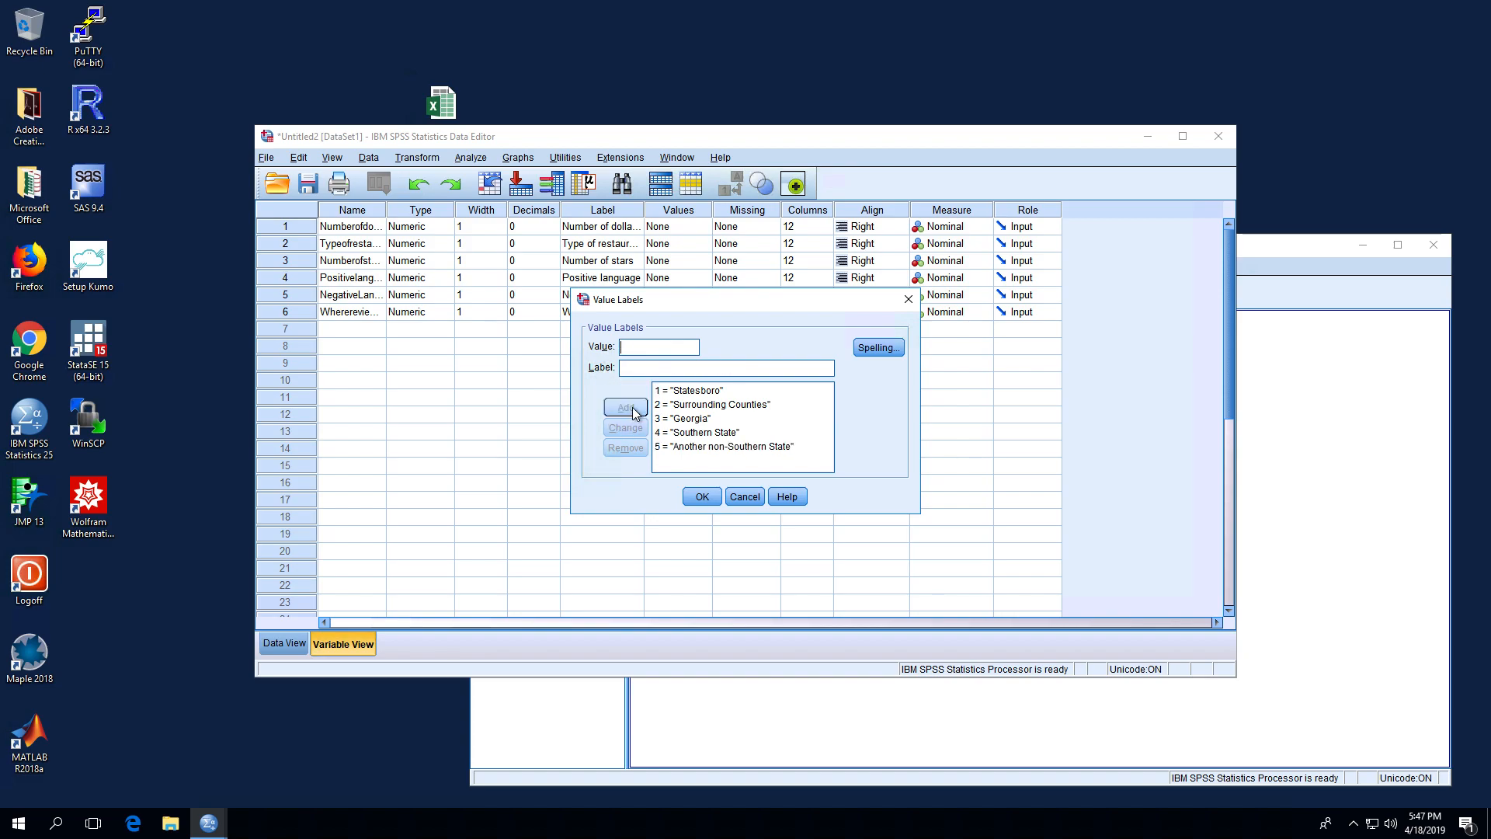
- Add the value label 6 = "Outside US" and apply the reviewer origin variable's labels
type("6")
left_click(643, 370)
type("Outside US")
left_click(635, 413)
left_click(706, 500)
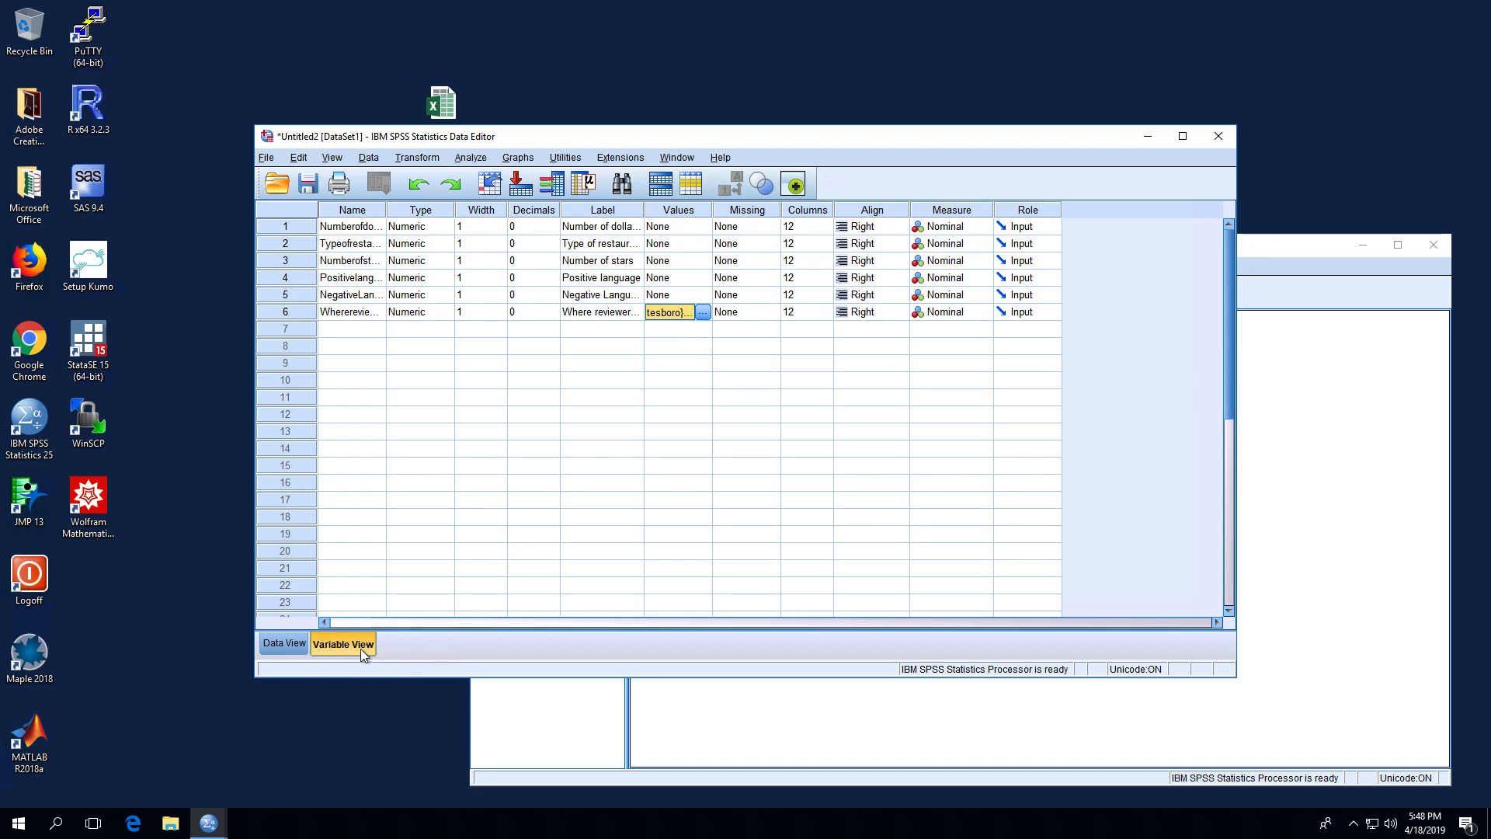
- Return to the data and set up a Crosstabs analysis with "Number of stars" as rows and "Where reviewer is from" as columns
left_click(283, 644)
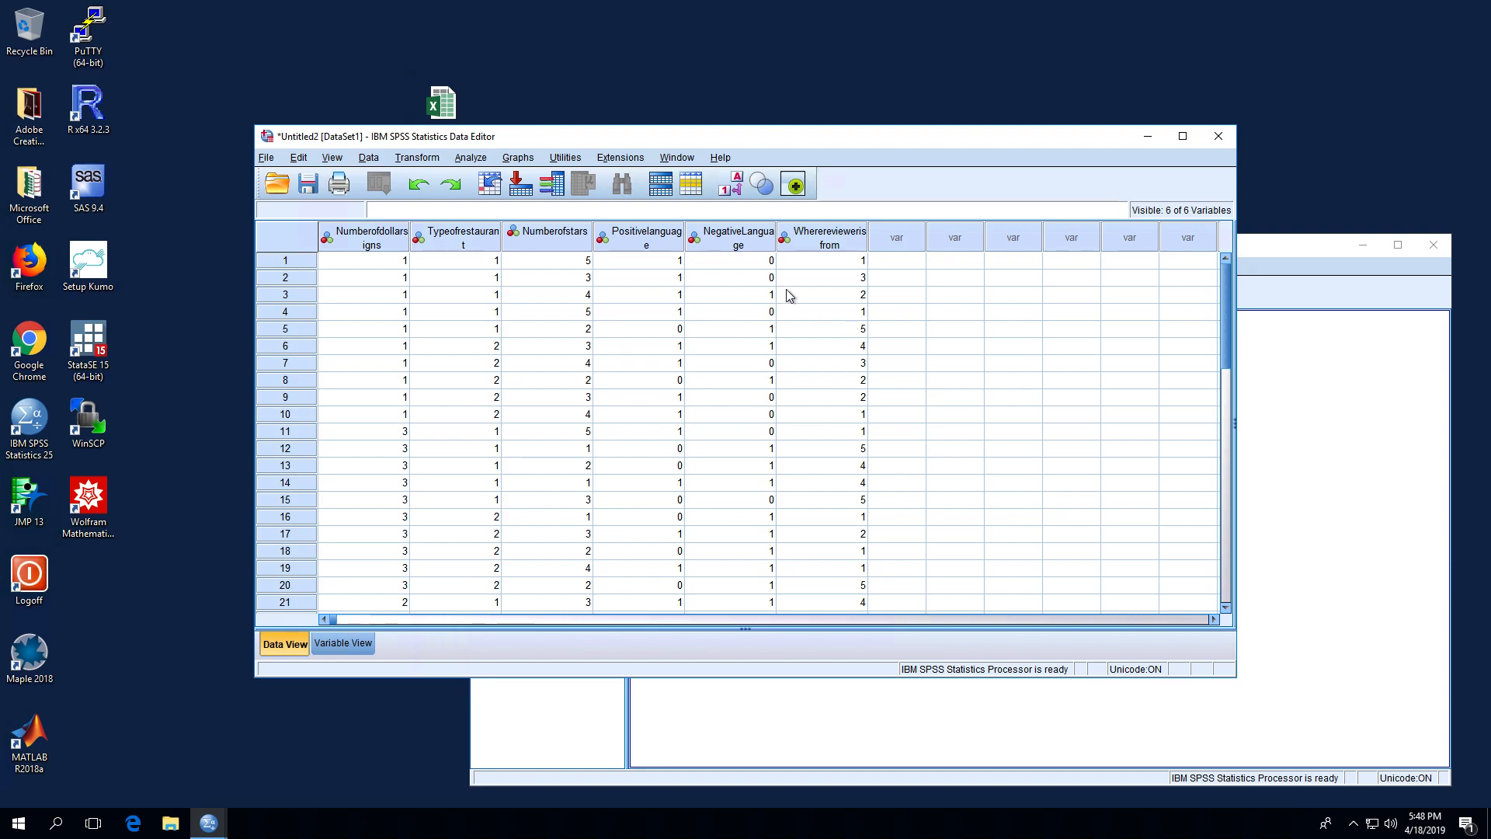
left_click(472, 157)
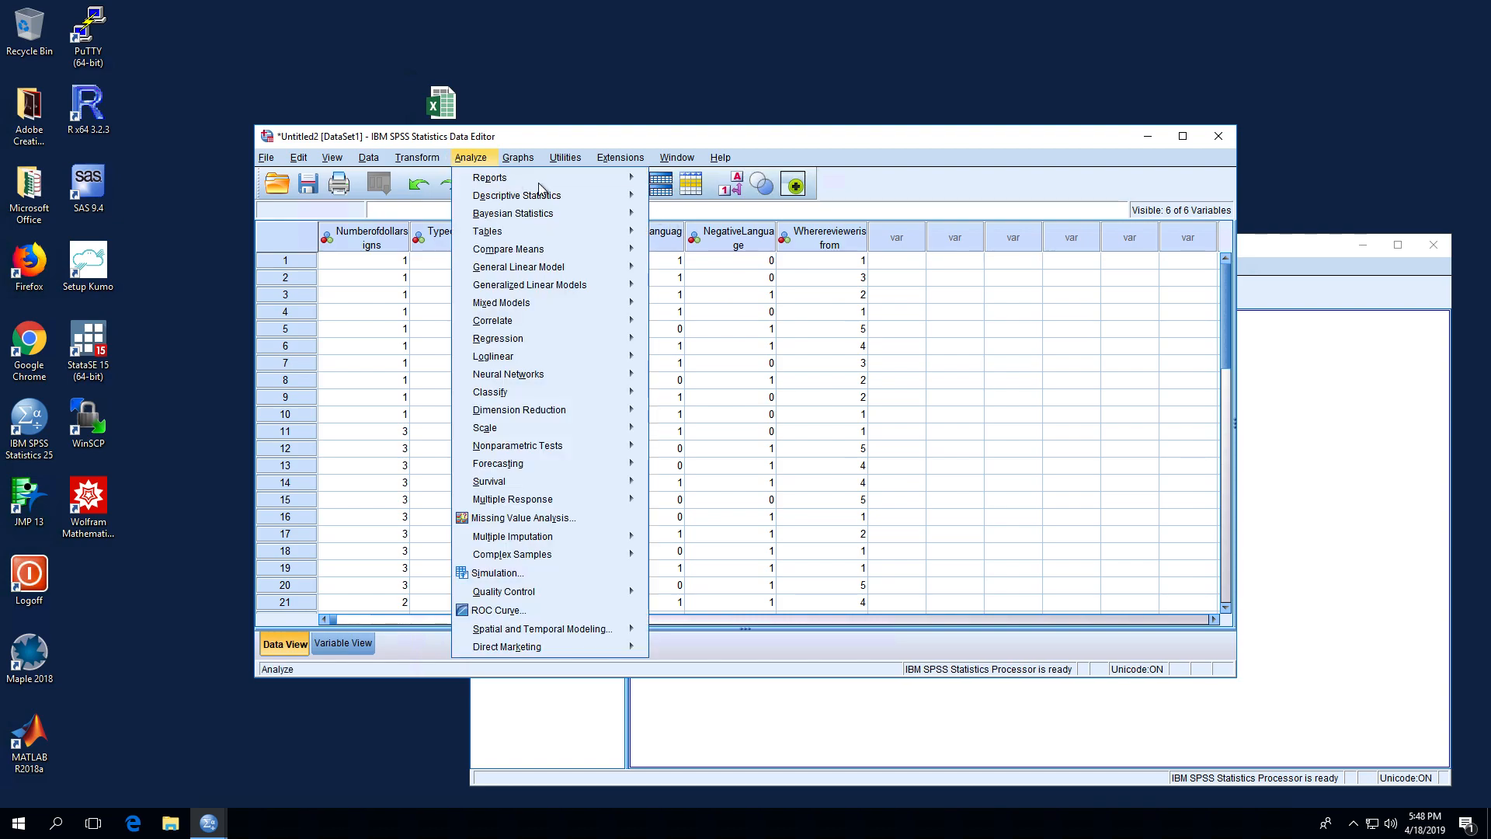
mouse_move(566, 198)
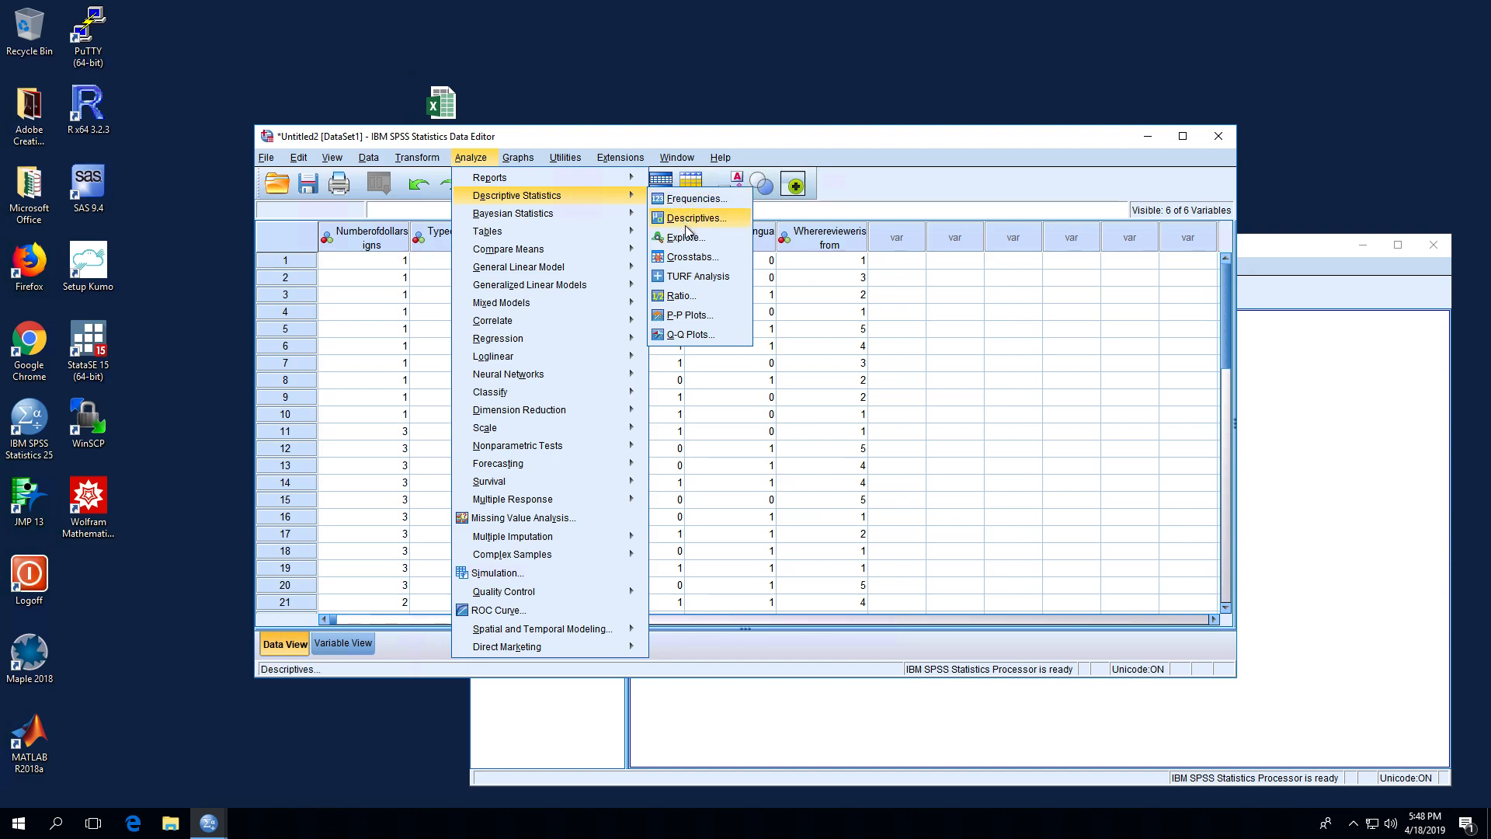
left_click(698, 257)
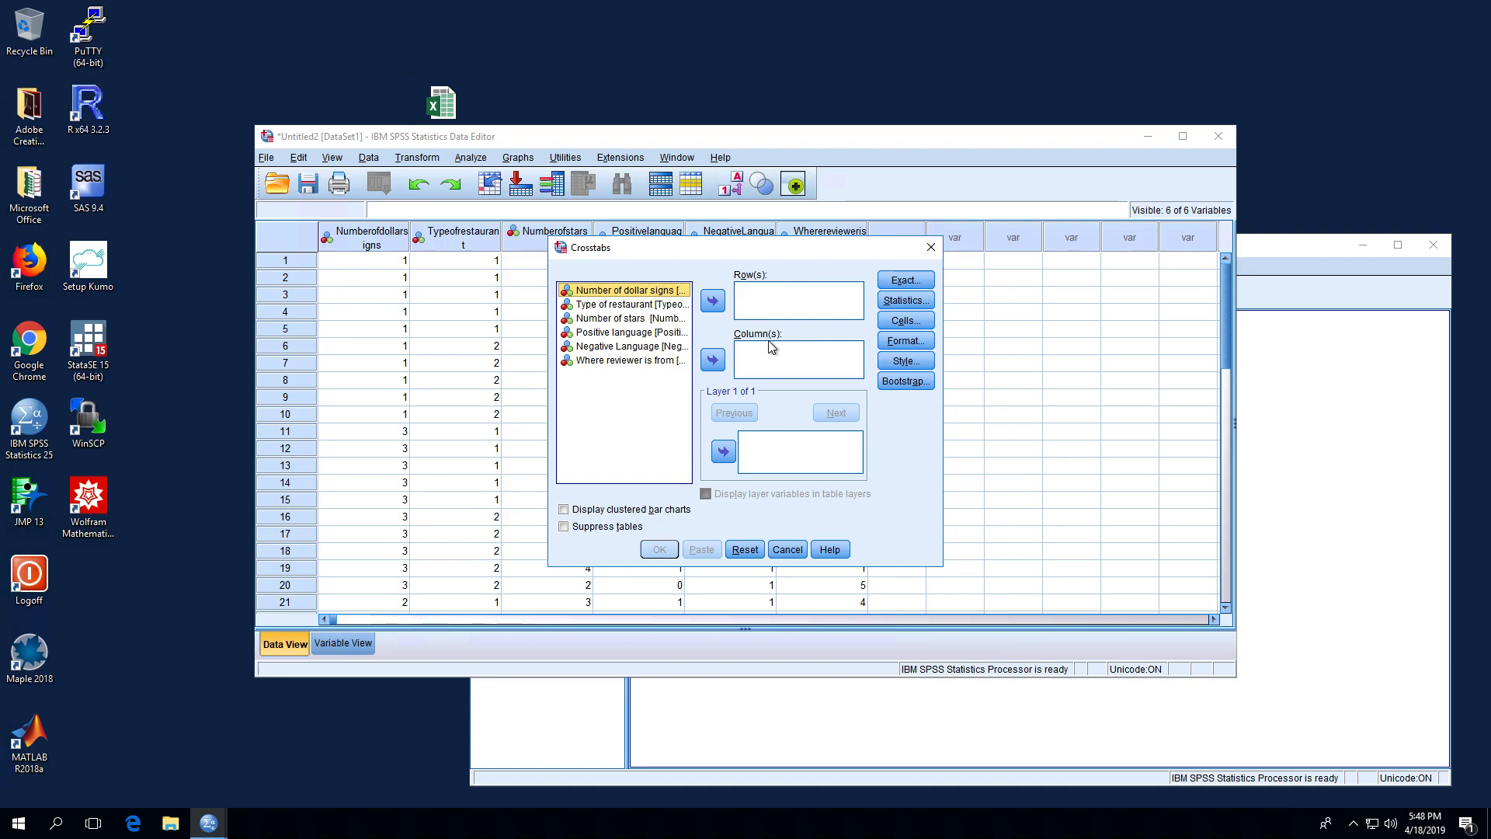
left_click(669, 319)
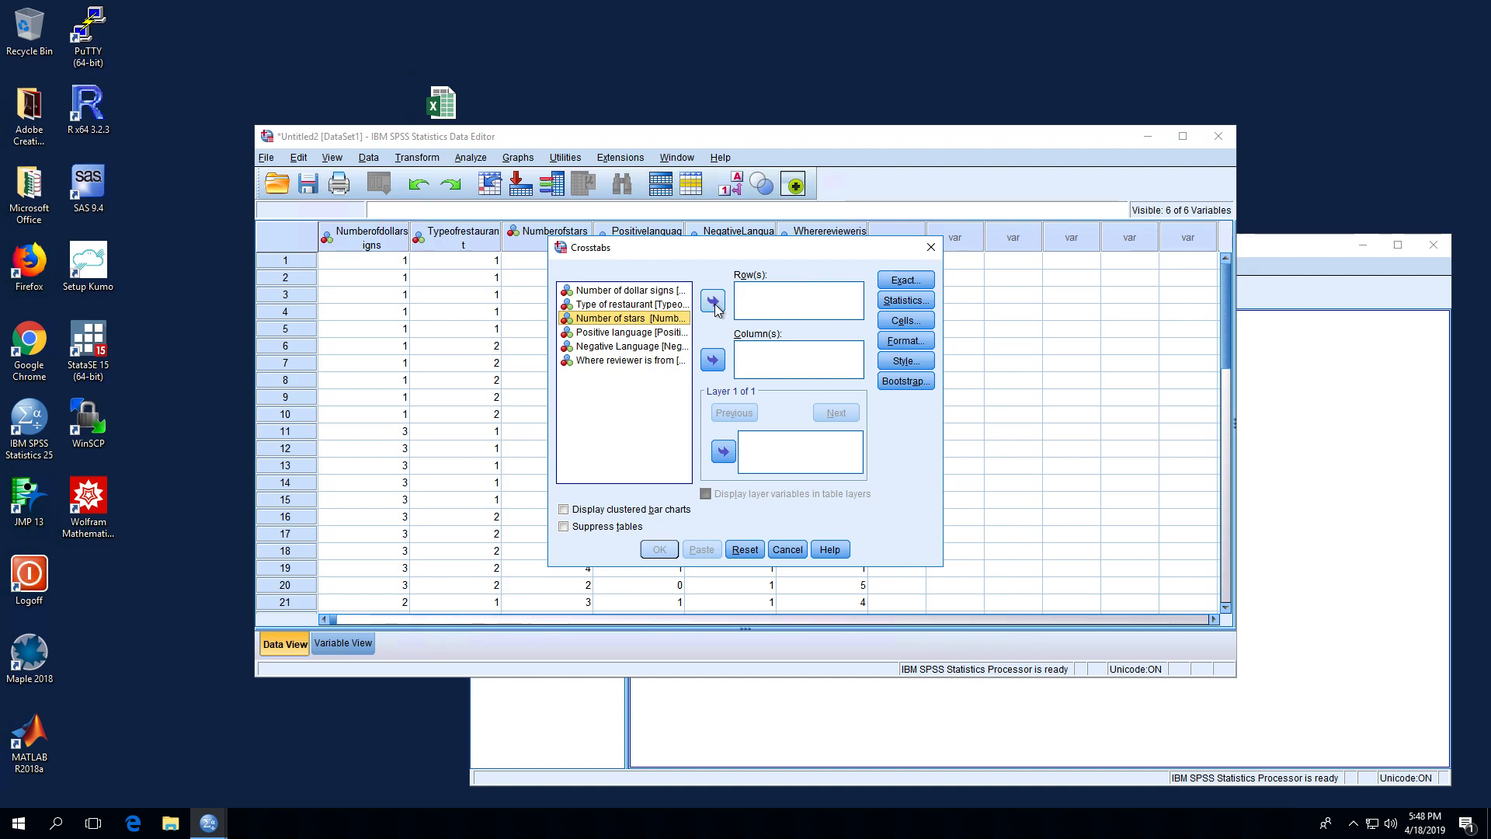
left_click(714, 304)
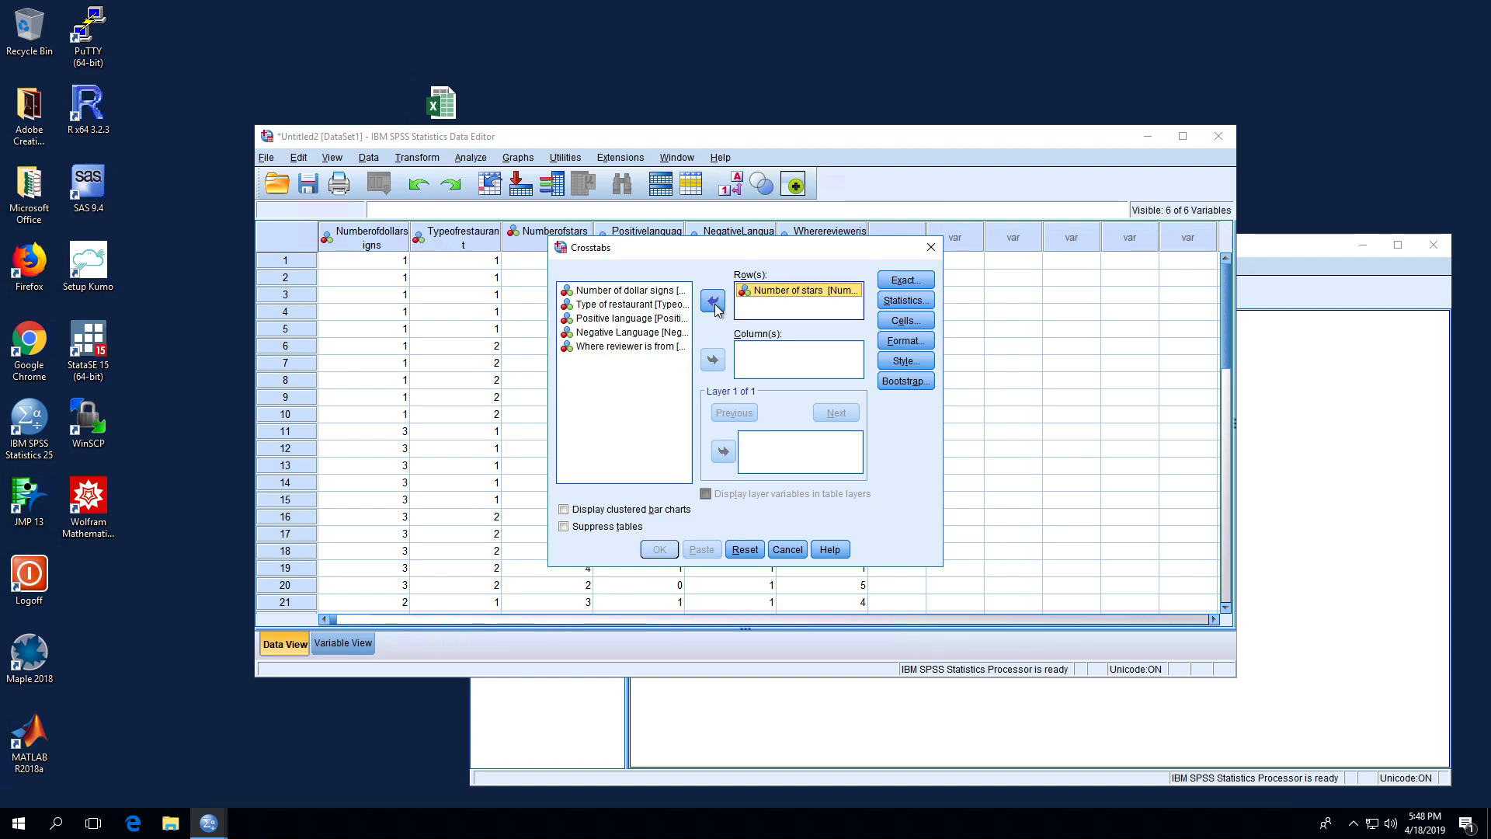
left_click(652, 348)
left_click(715, 361)
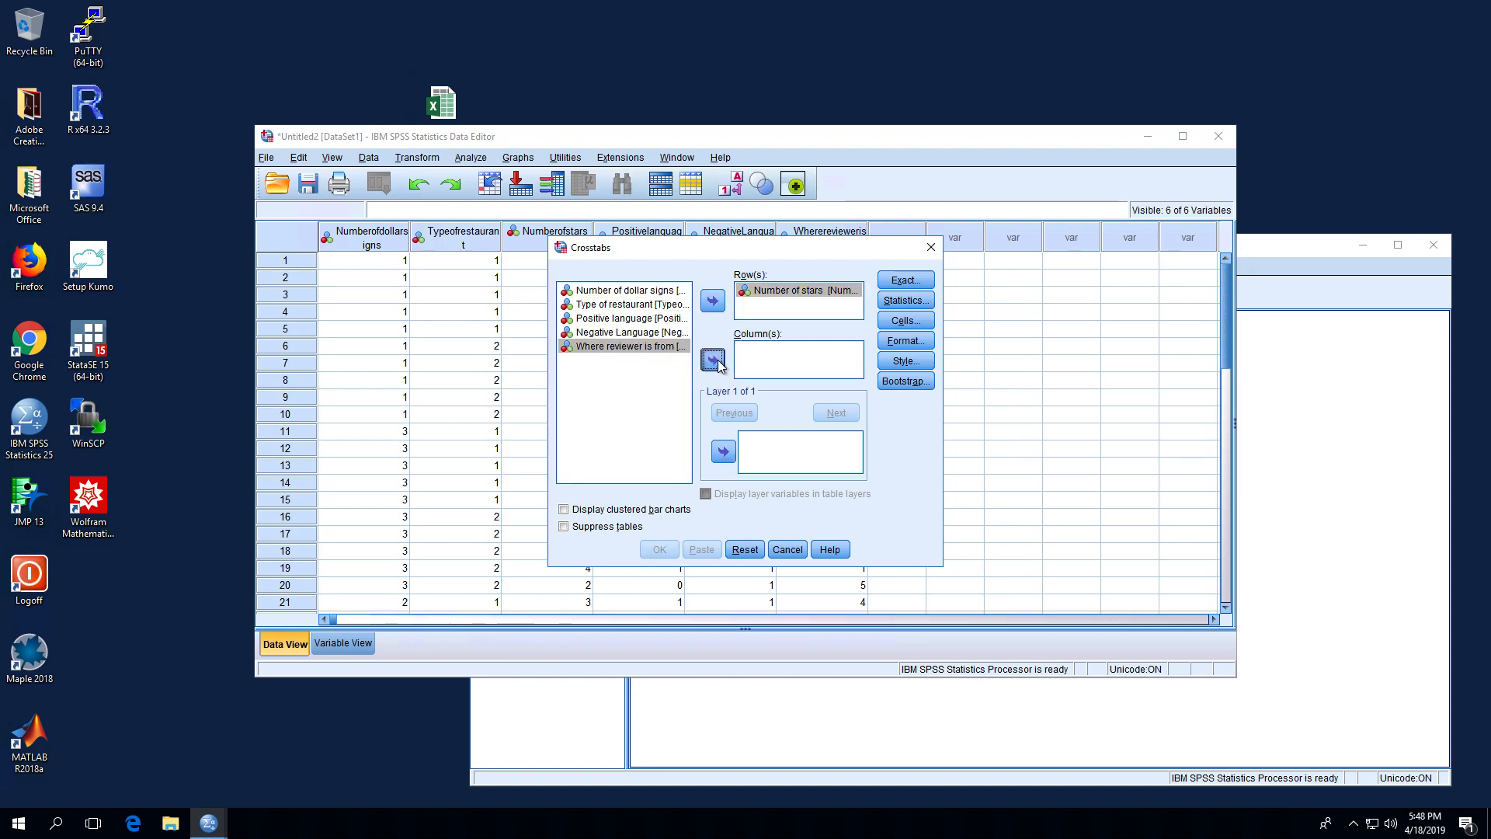
- Include the Chi-square statistic in the crosstab of number of stars by where the reviewer is from, and run the analysis
left_click(926, 306)
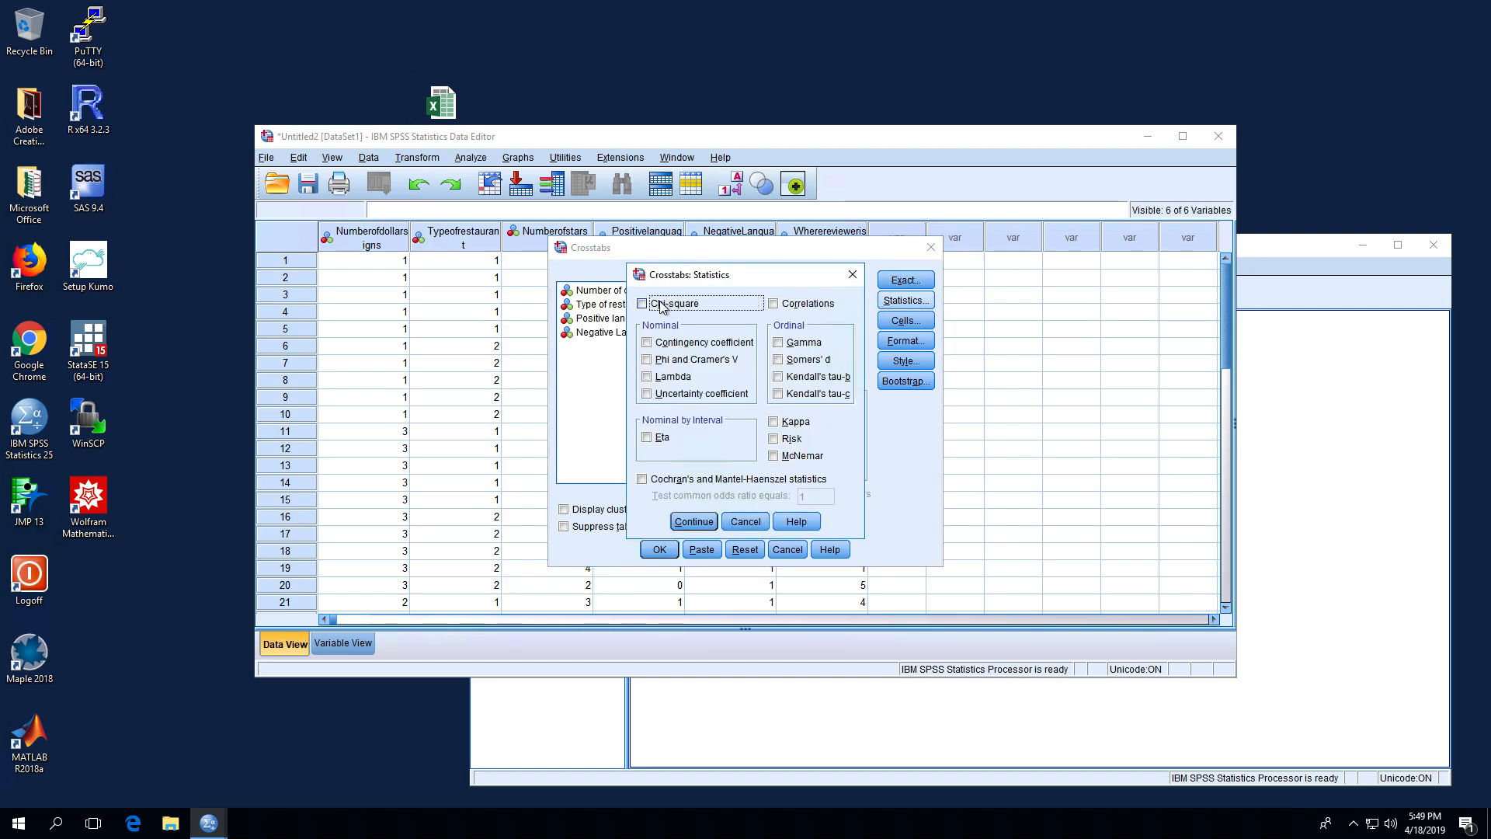
left_click(643, 304)
left_click(696, 522)
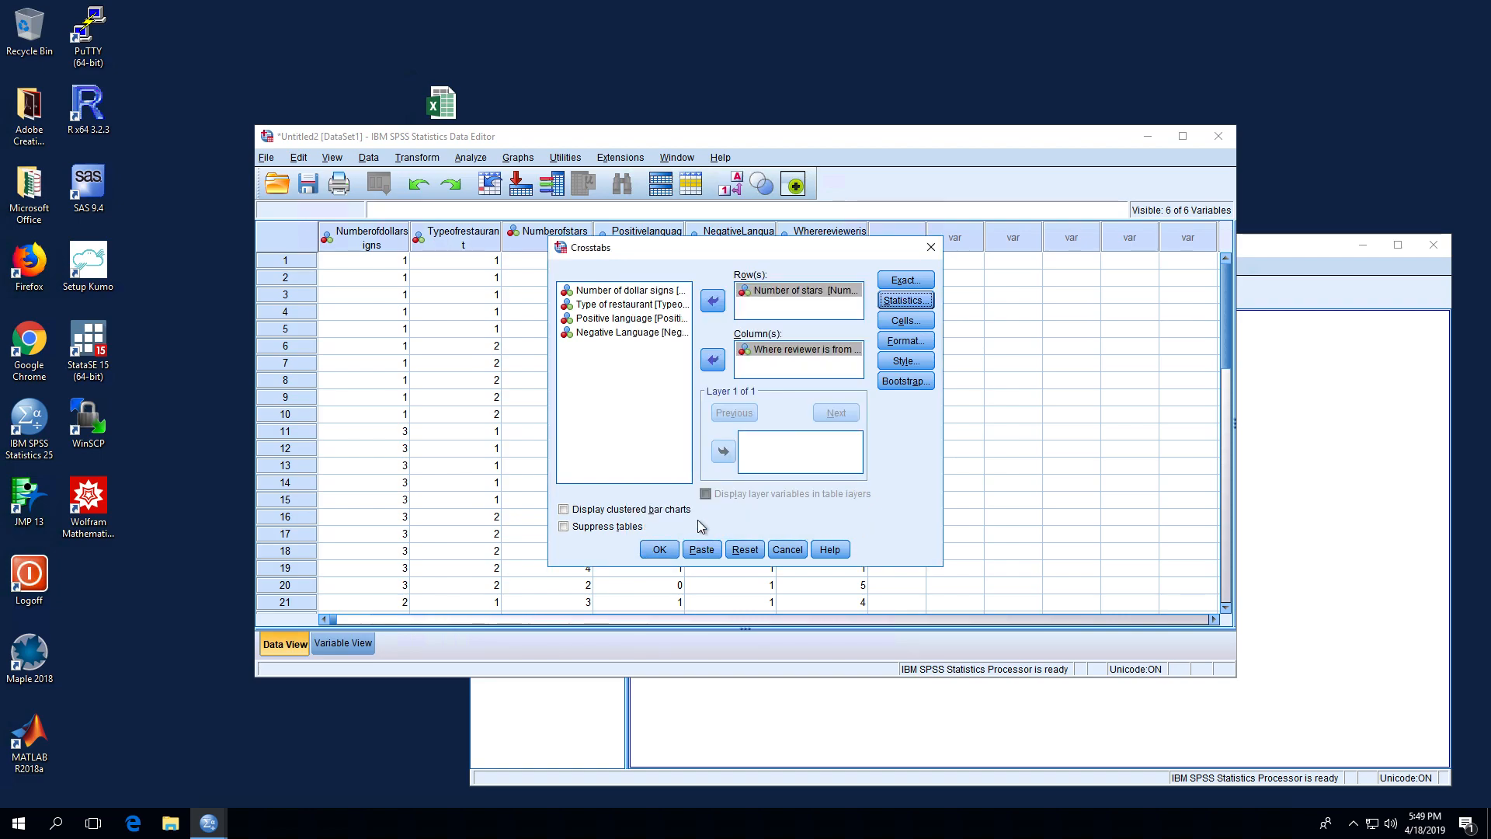
left_click(659, 551)
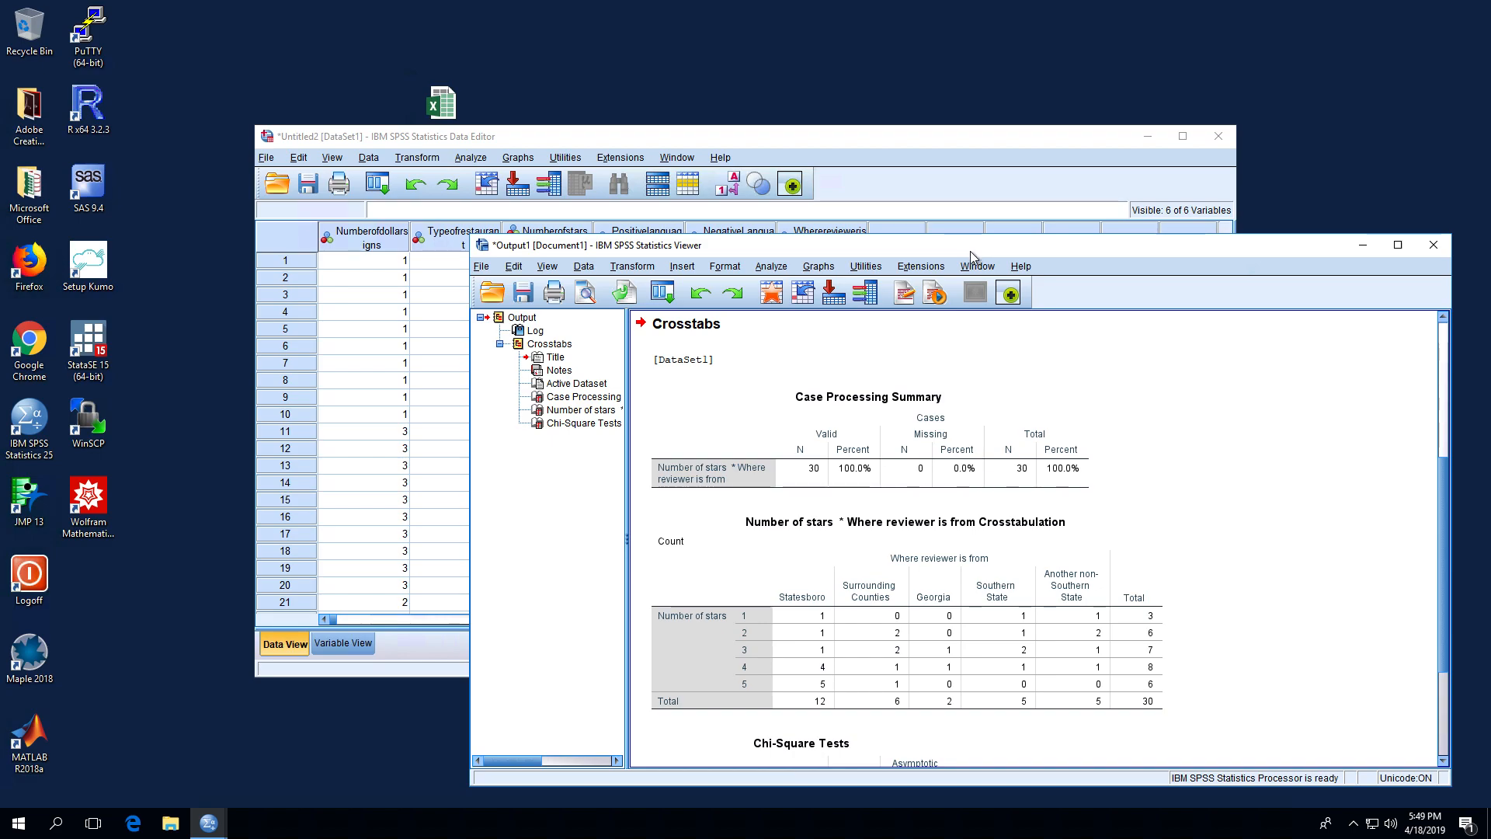
- Examine the crosstabulation of stars by reviewer origin and the Chi-Square Tests table in the output
scroll(1033, 529, "down", 1)
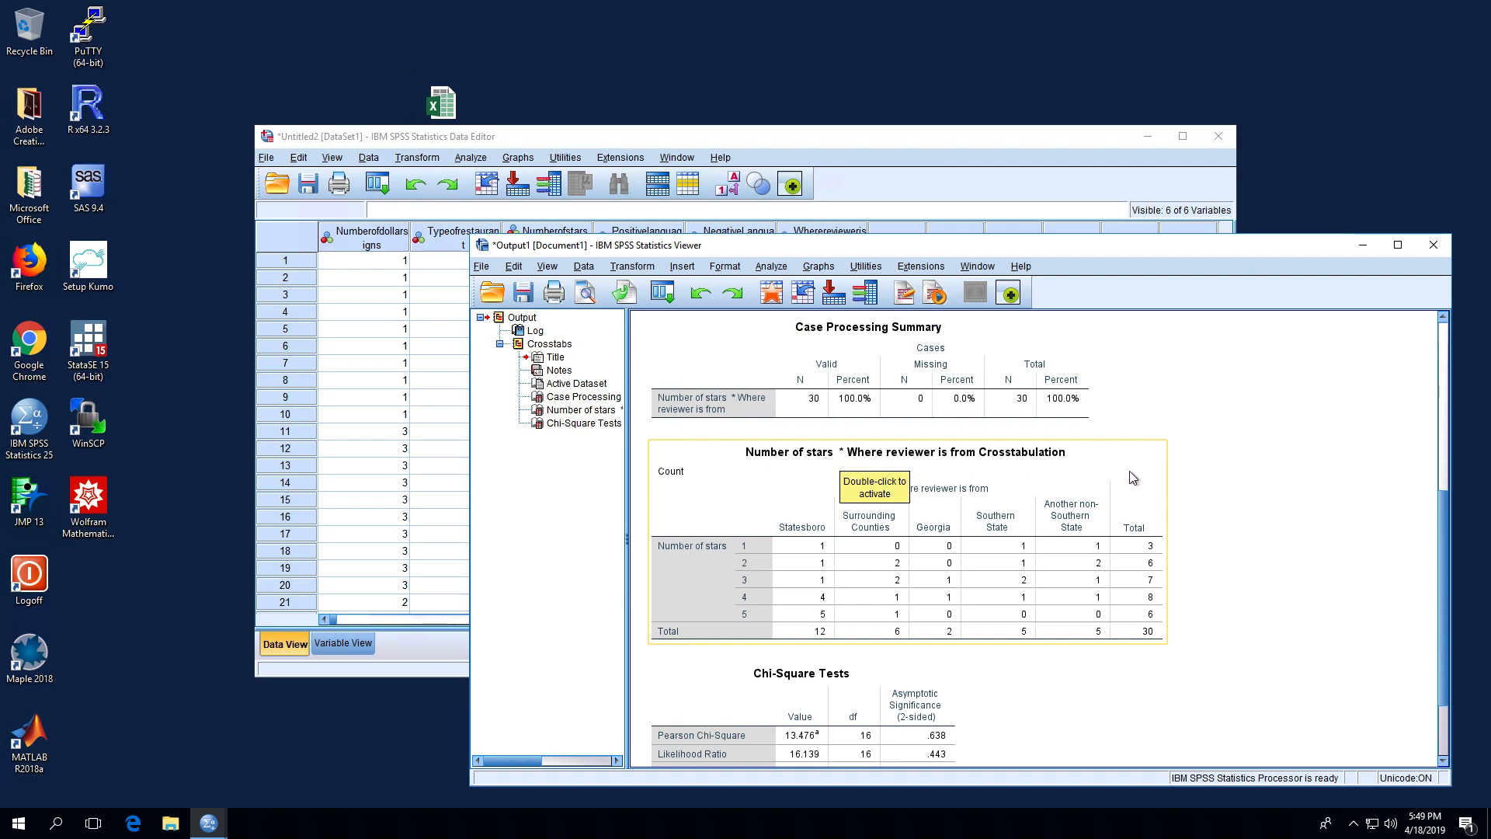
scroll(1315, 554, "down", 2)
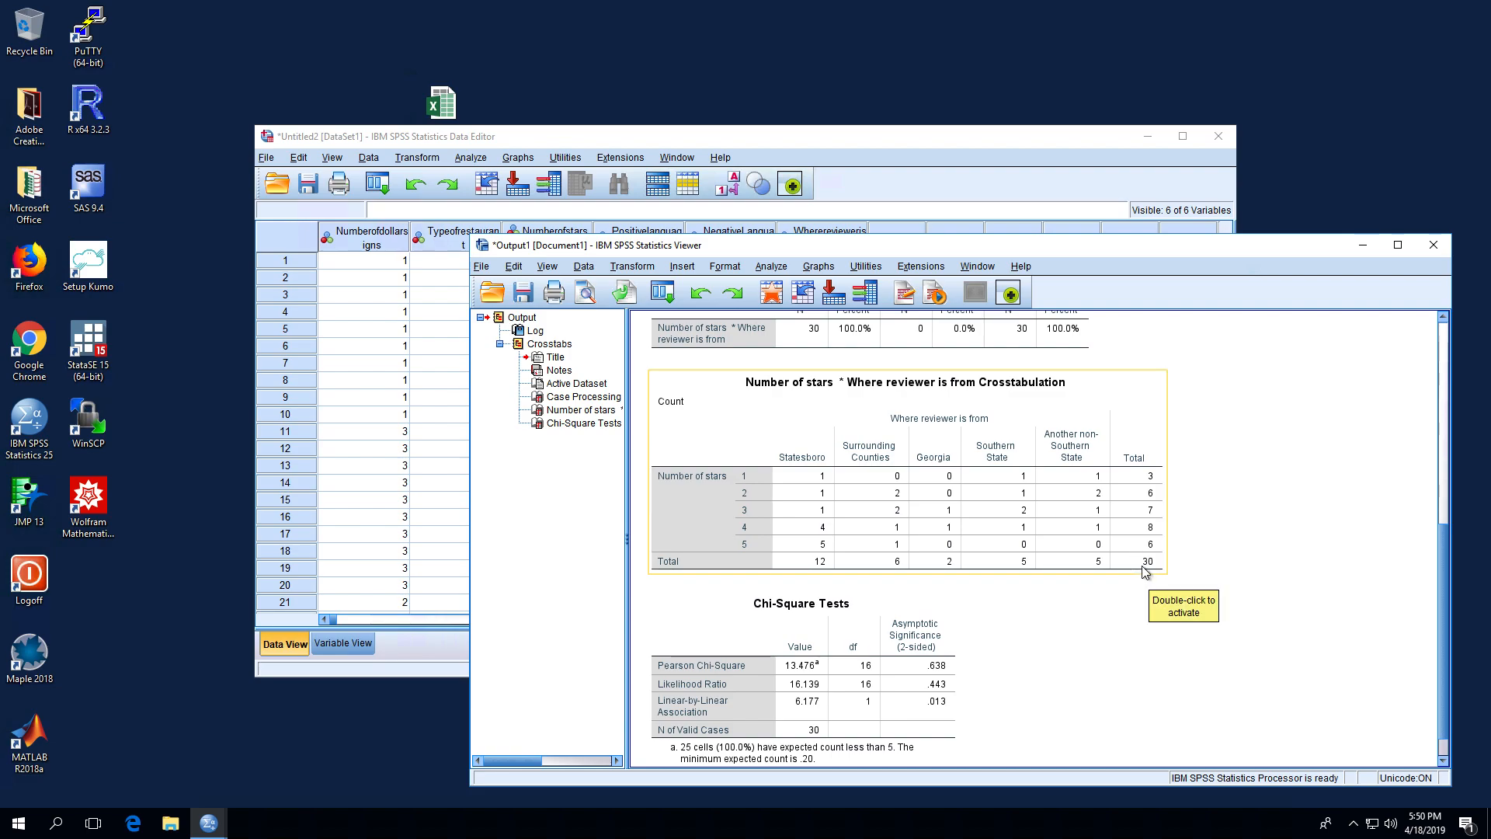
scroll(1223, 575, "down", 1)
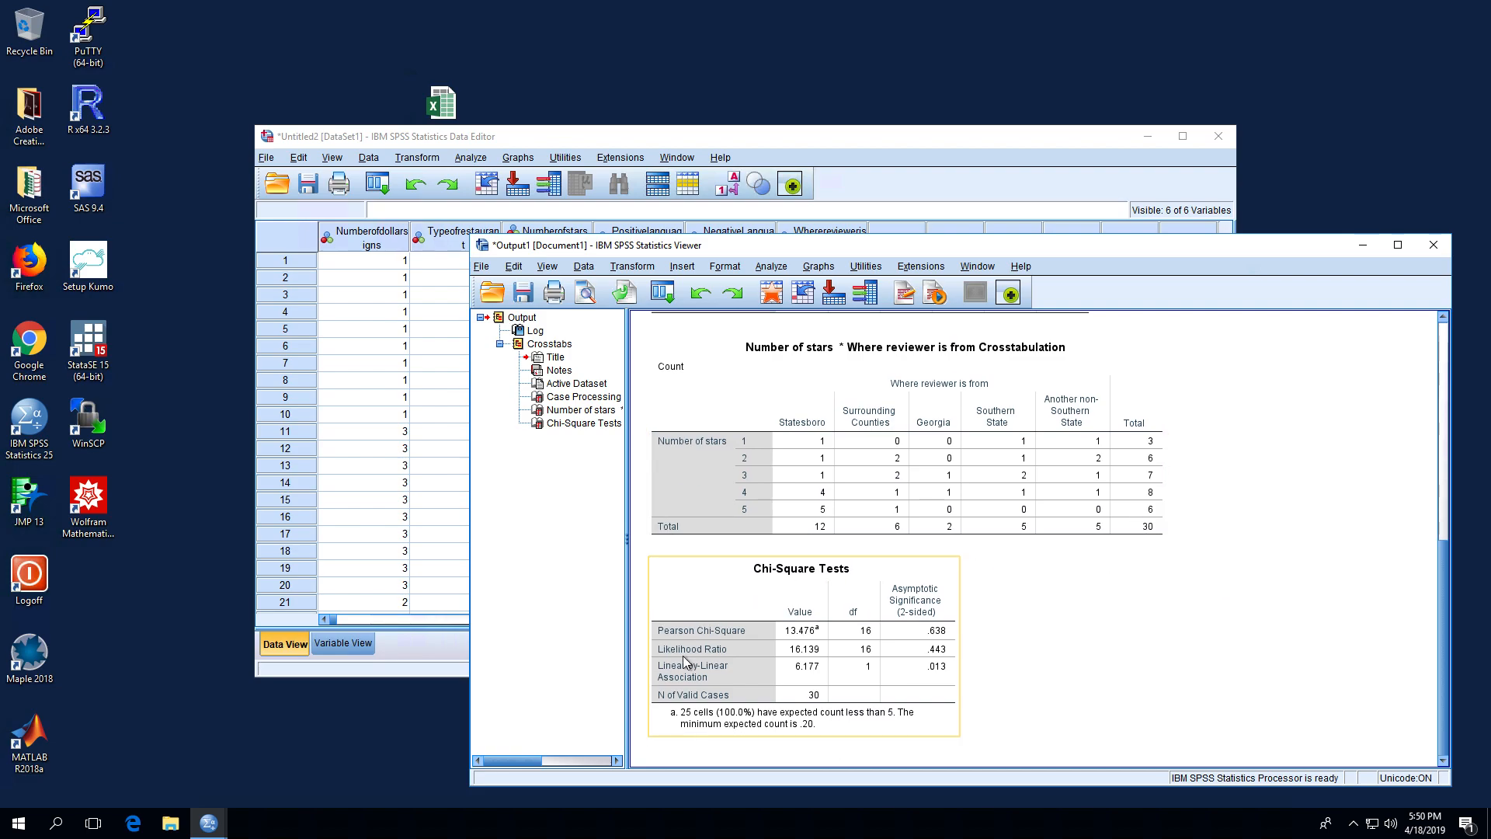